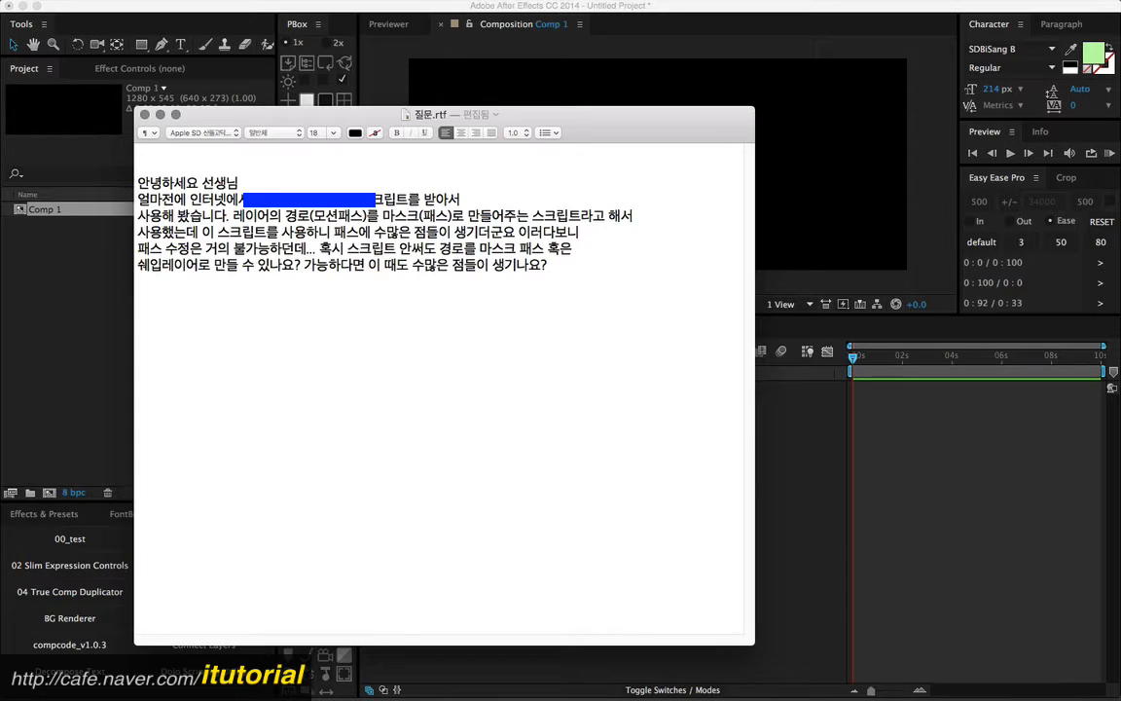
- Read the question in 질문.rtf about turning a motion path into a mask path, and switch back to After Effects
double_click(331, 199)
drag(541, 112, 529, 109)
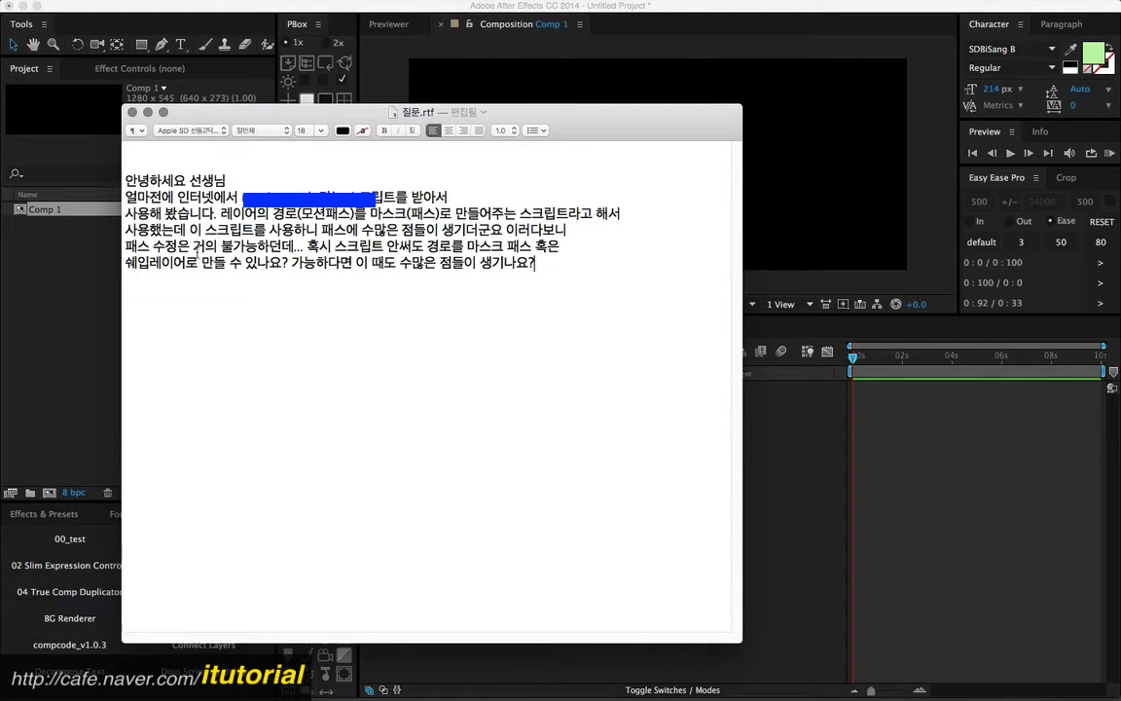
drag(125, 262, 185, 261)
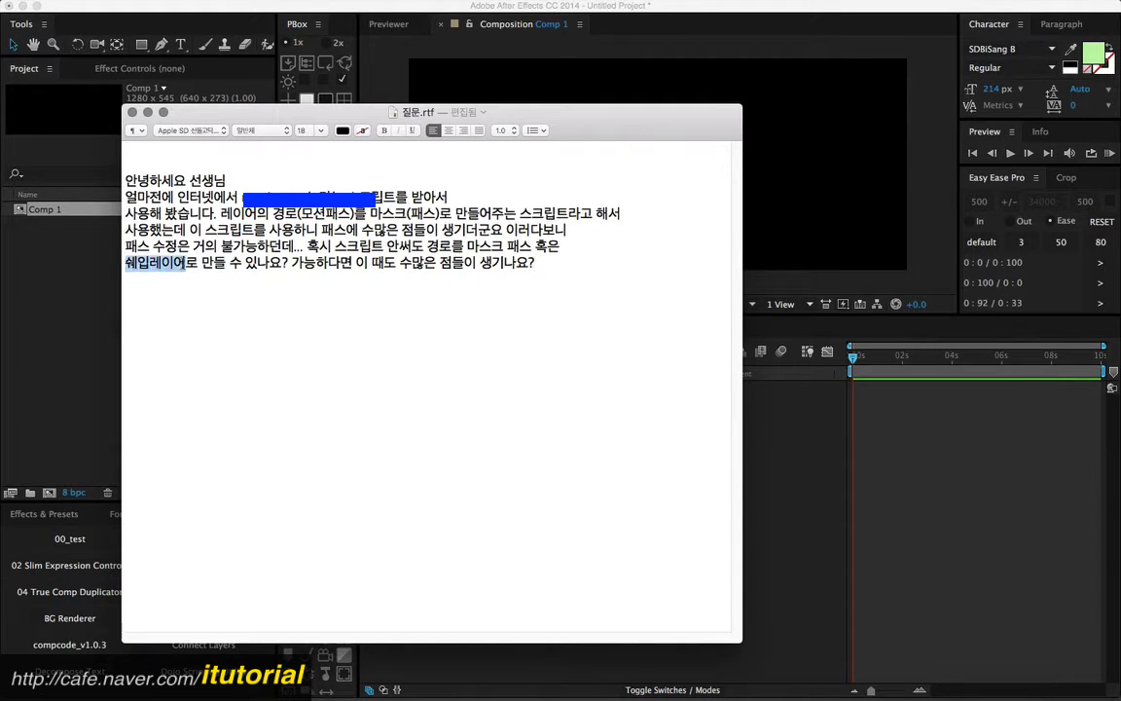
click(286, 313)
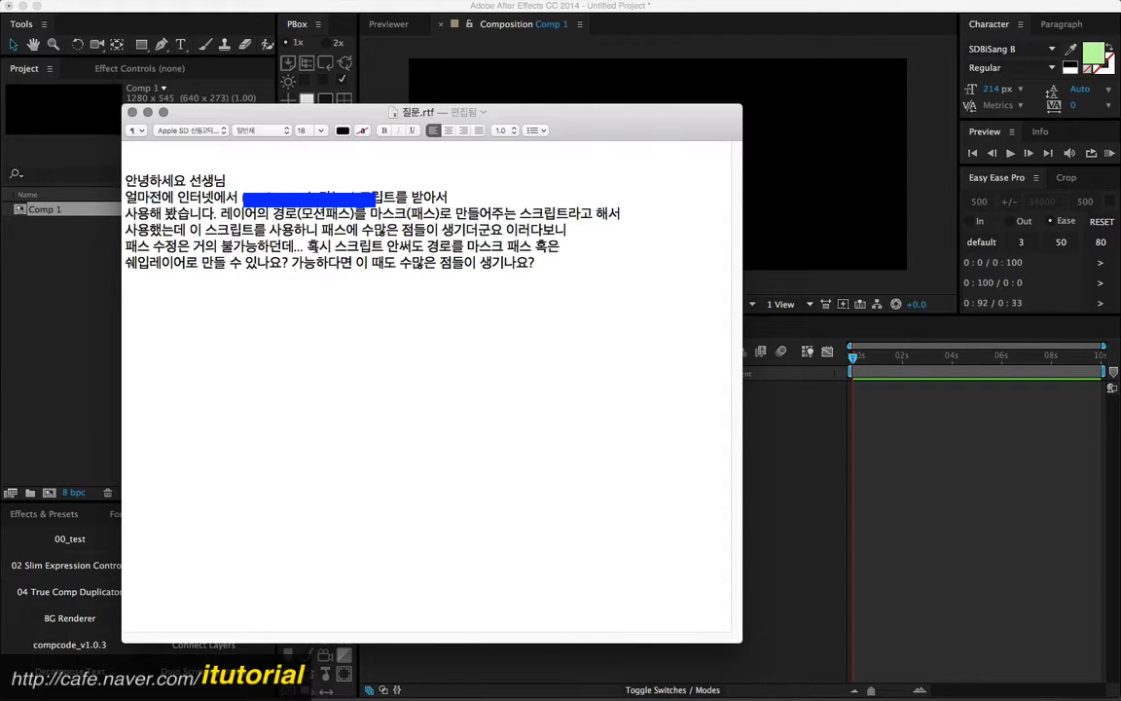
click(96, 274)
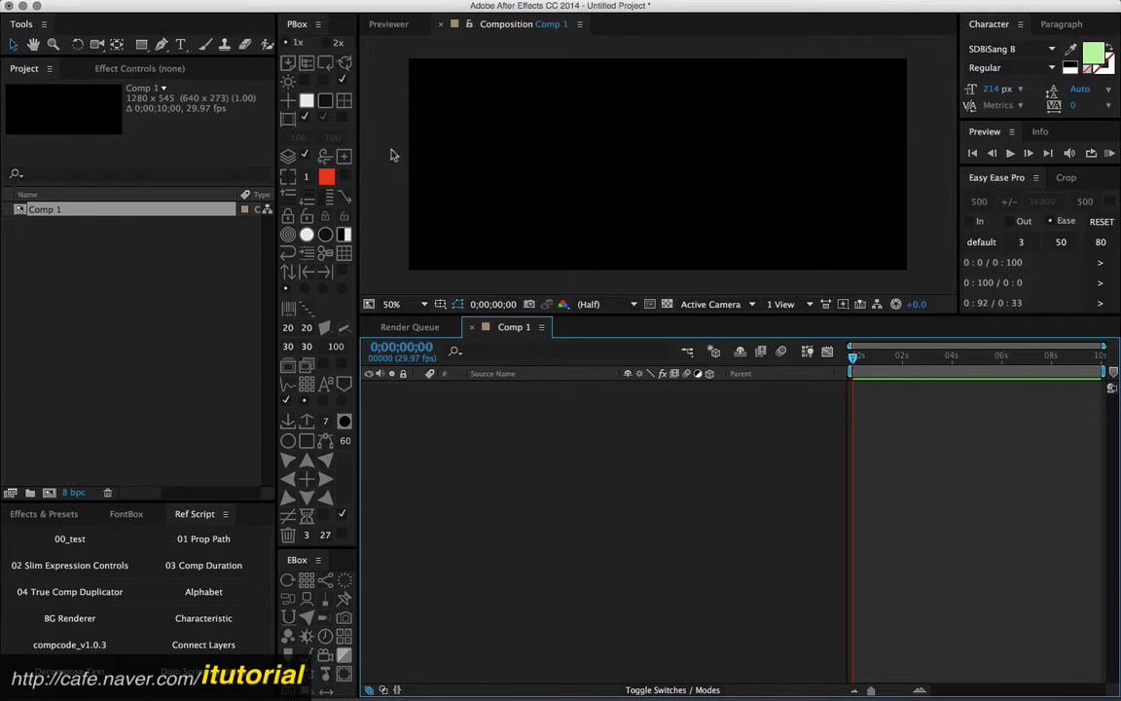
- Create a 100-pixel square solid with a random colour and place it at about 260, 222.5 in the composition
click(345, 101)
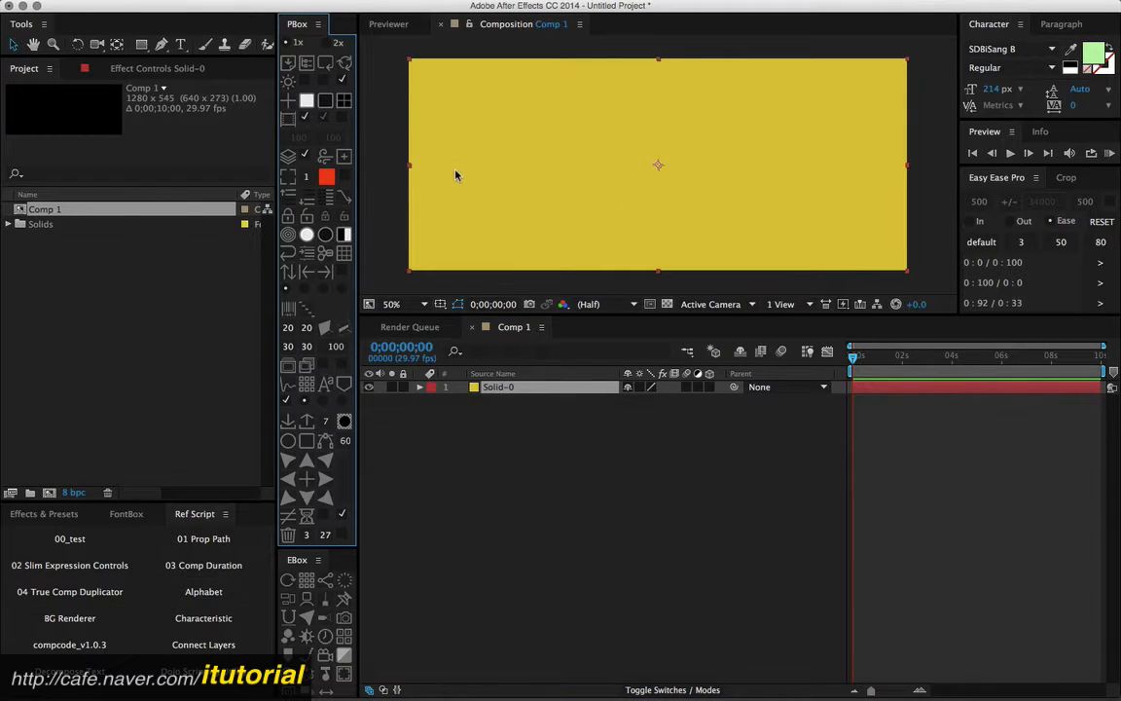
key(Delete)
click(344, 100)
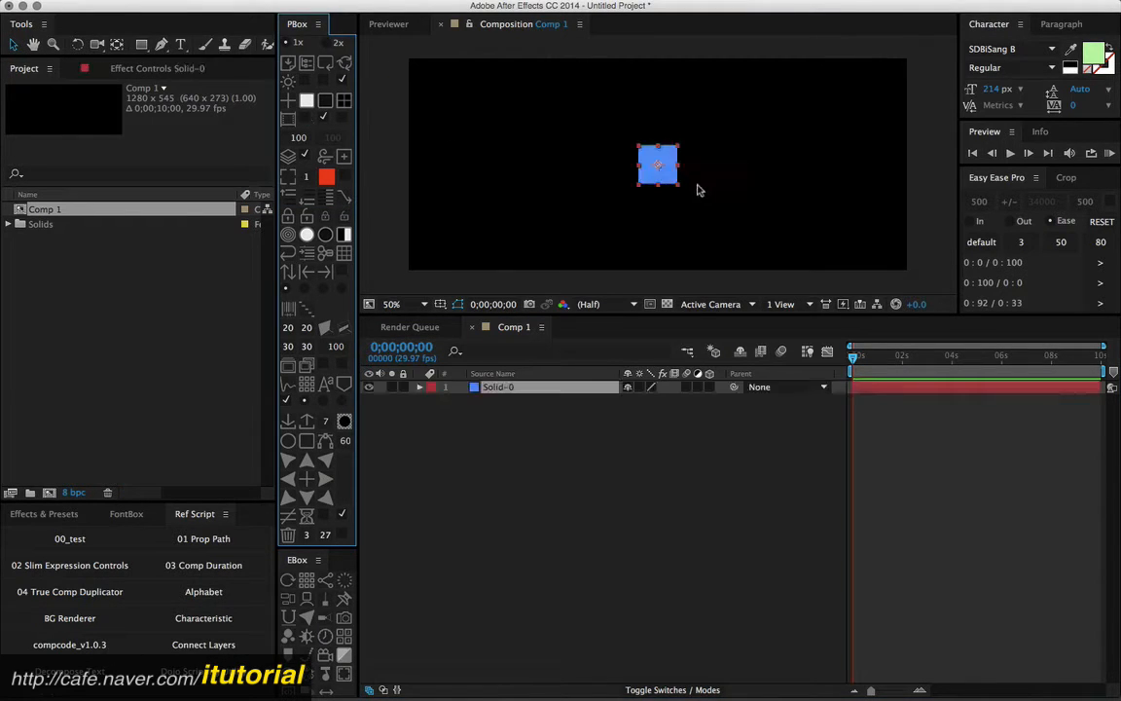
drag(667, 168, 510, 167)
- Animate the square's Position with keyframes at 0 s, 0;00;01;05 (about 660, 318.5) and 0;00;02;04 (about 1014, 148.5)
click(500, 388)
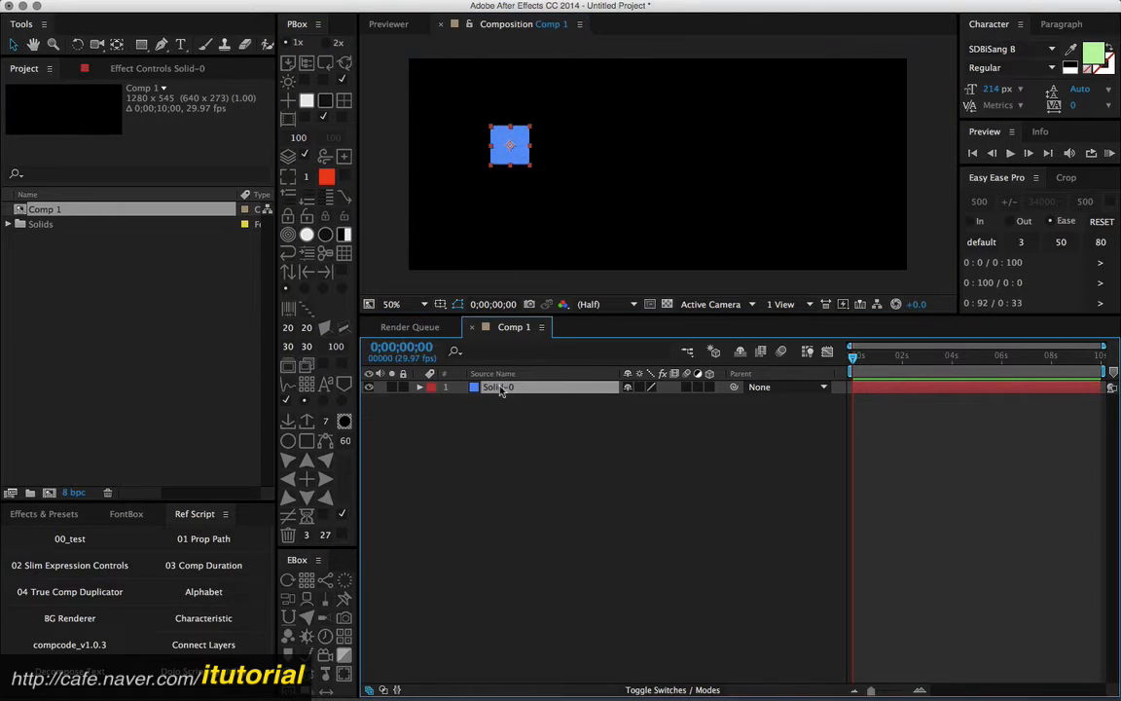
key(p)
click(459, 400)
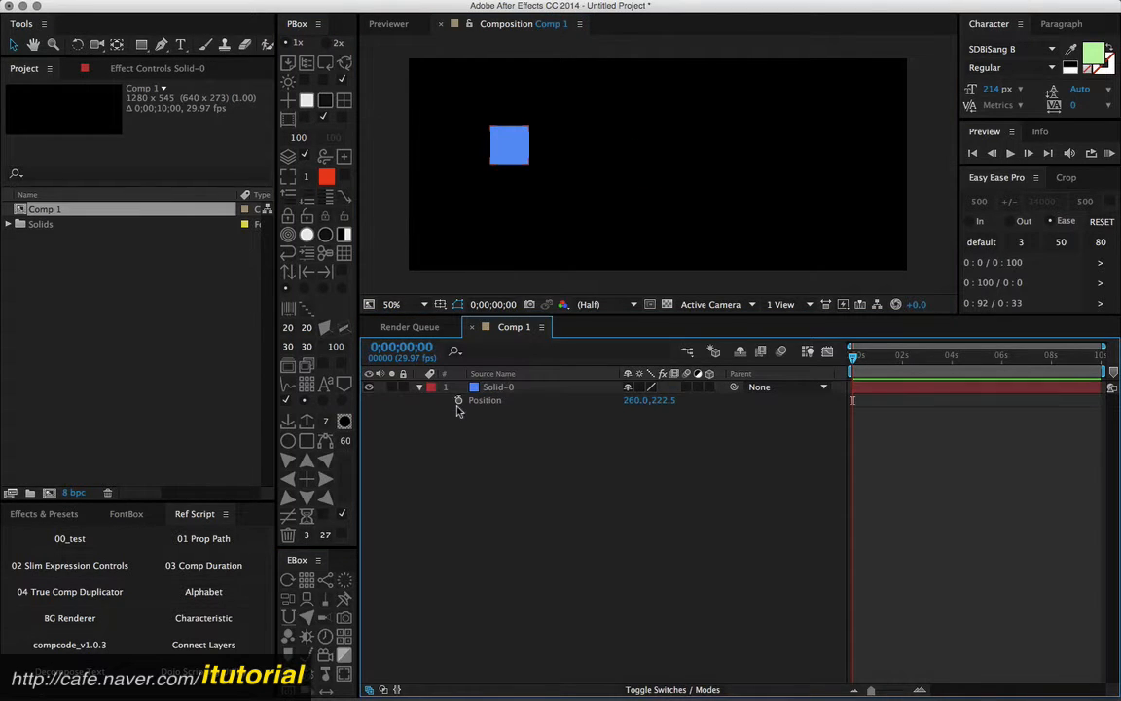
click(882, 356)
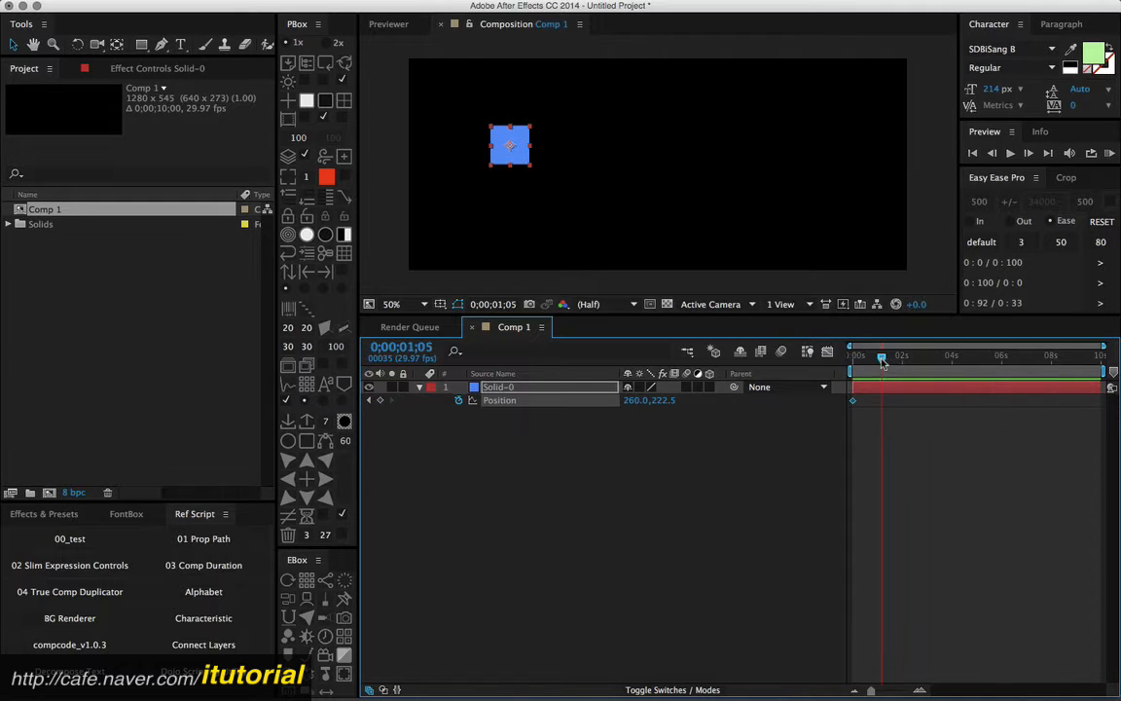
drag(510, 148, 814, 123)
click(906, 356)
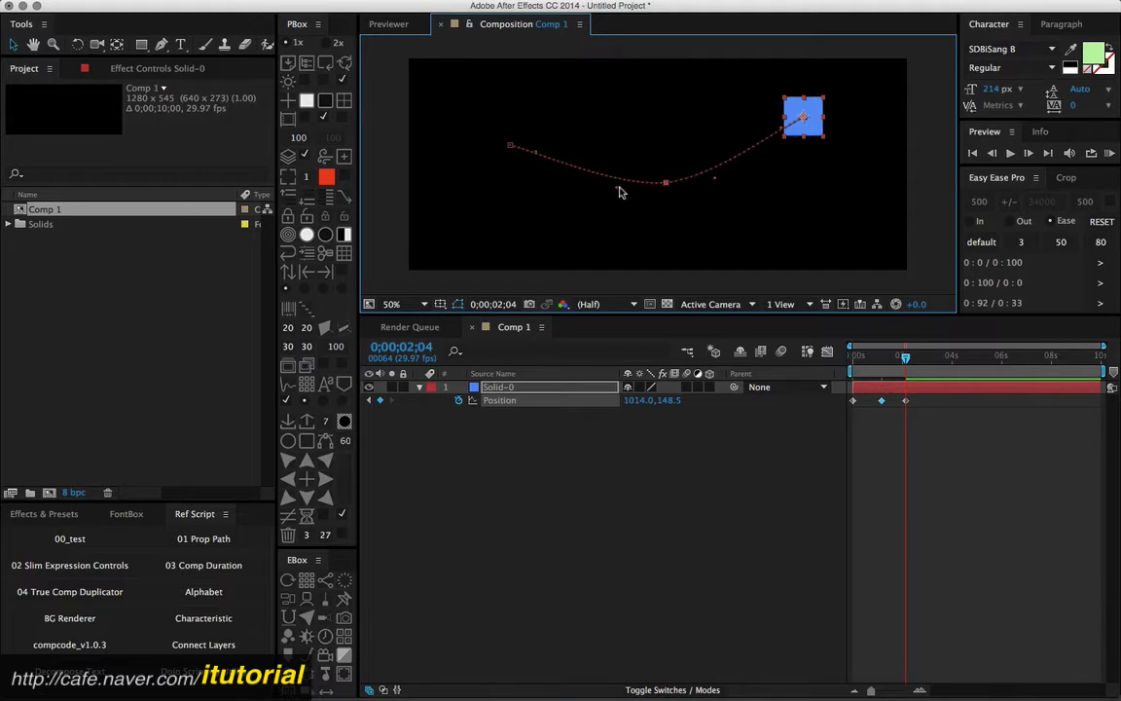
- Bend the square's motion path into a wavy curve by pulling out the direction handles of its three keyframe points
drag(665, 182, 640, 95)
drag(510, 146, 517, 208)
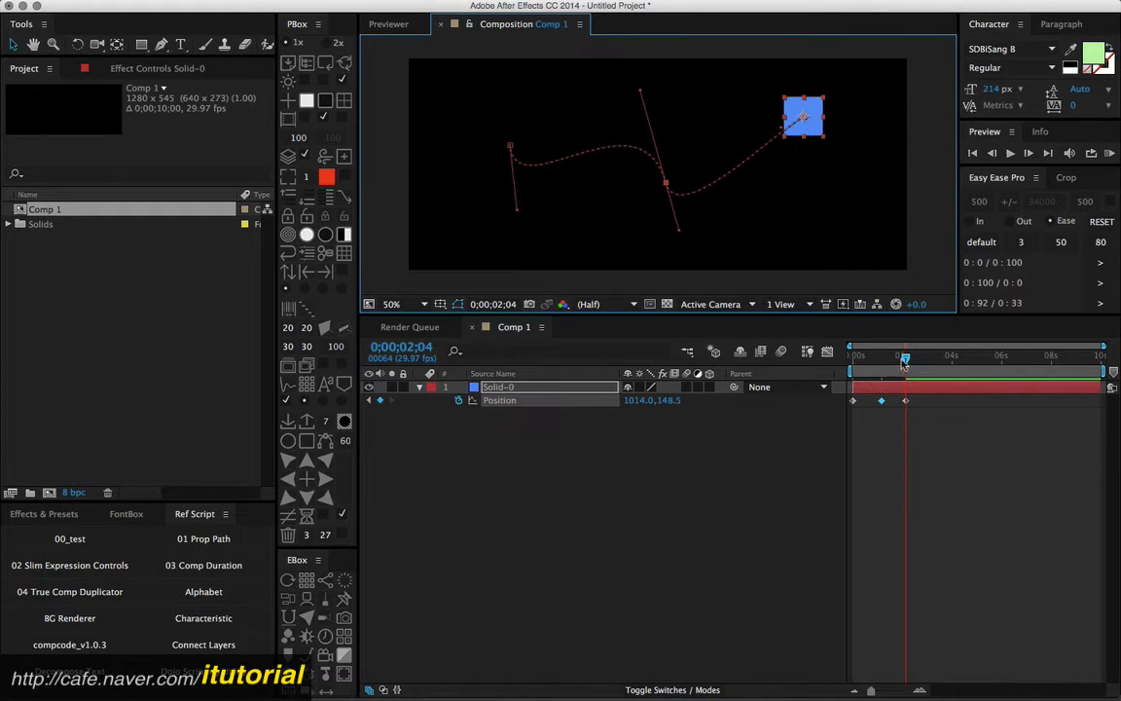
click(882, 358)
drag(803, 116, 689, 105)
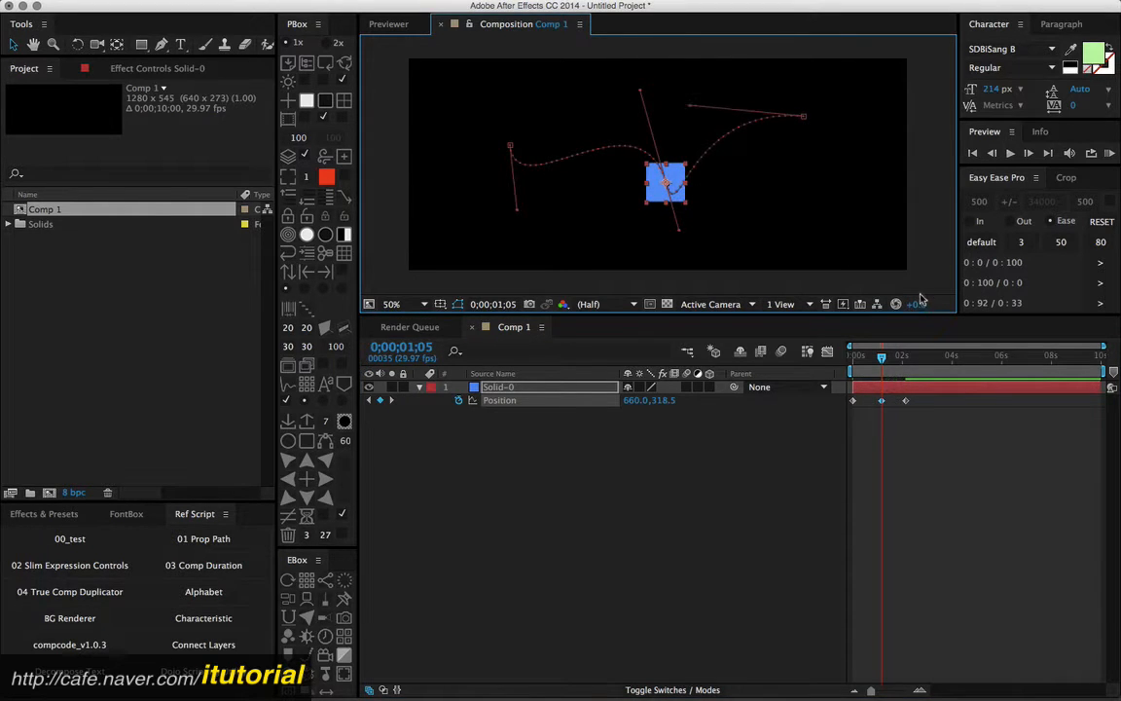
- Scrub through the animation to check how the square follows the curved path
drag(881, 358, 843, 355)
click(823, 354)
click(518, 441)
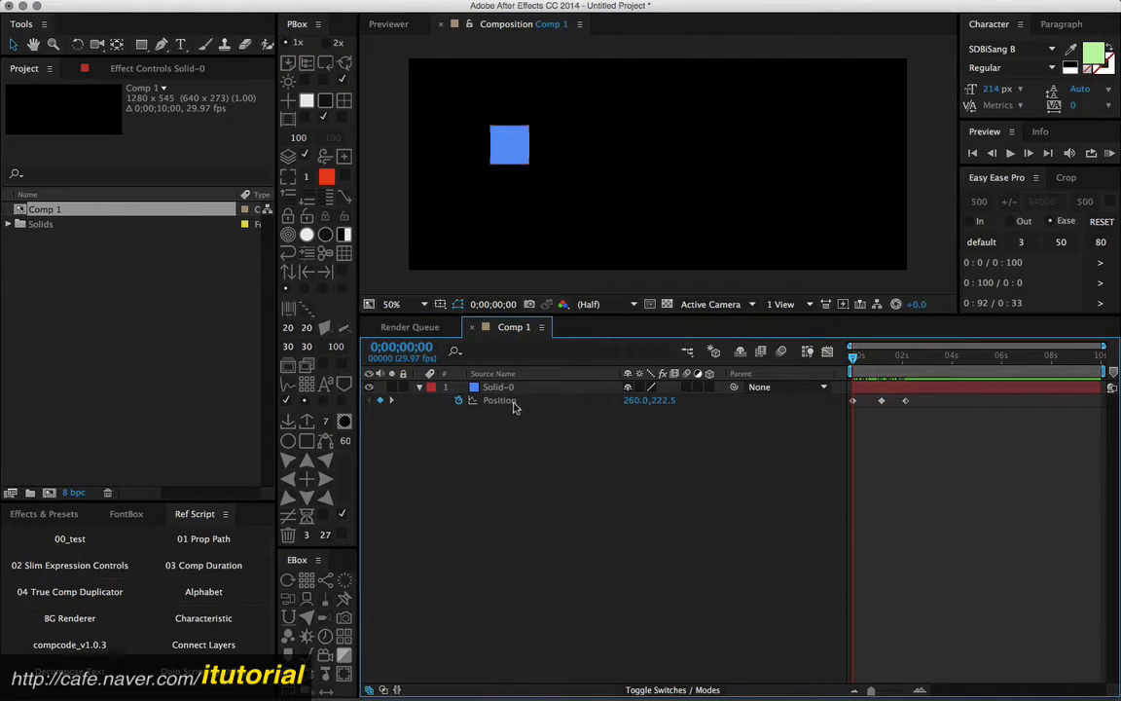
- Copy all of the square's Position keyframes, and scrub through its motion once more
click(502, 401)
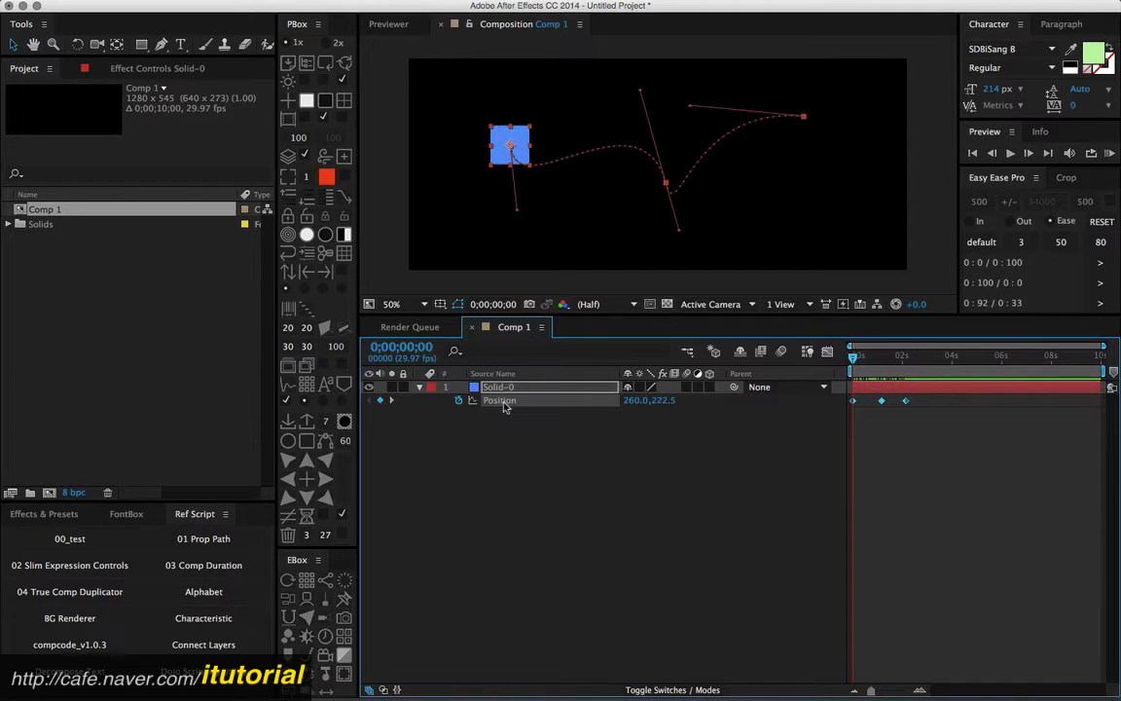
click(500, 434)
click(507, 389)
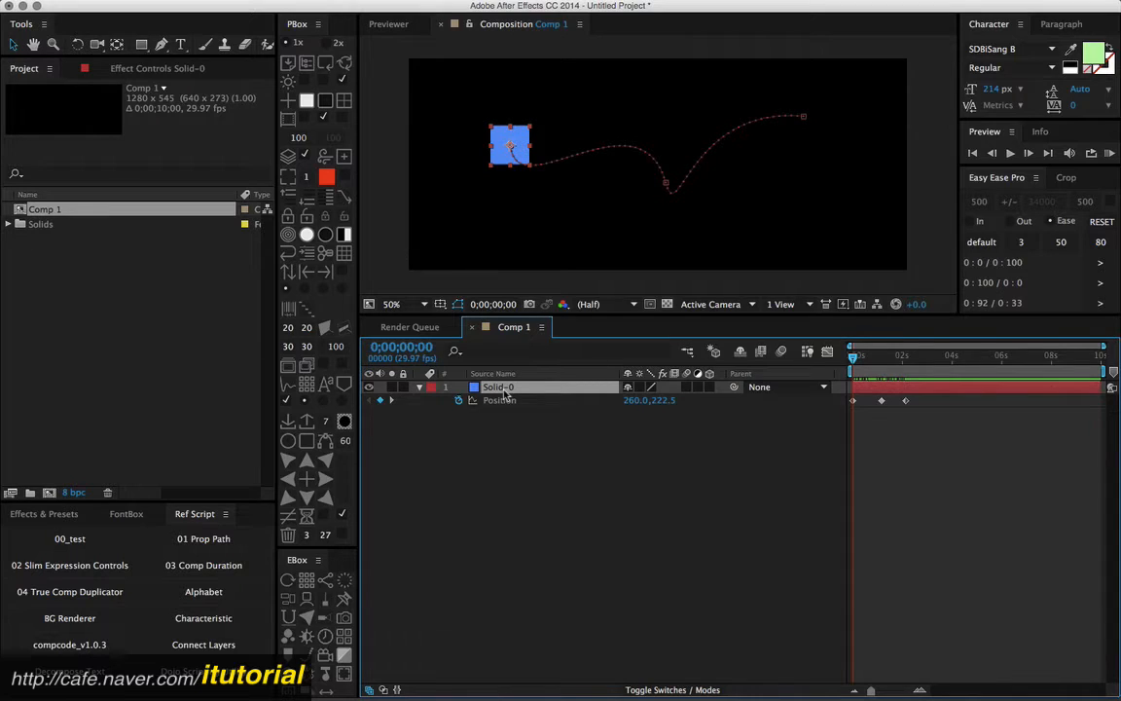
mouse_move(863, 362)
mouse_down()
mouse_move(877, 365)
mouse_move(849, 361)
mouse_up()
click(832, 354)
click(493, 425)
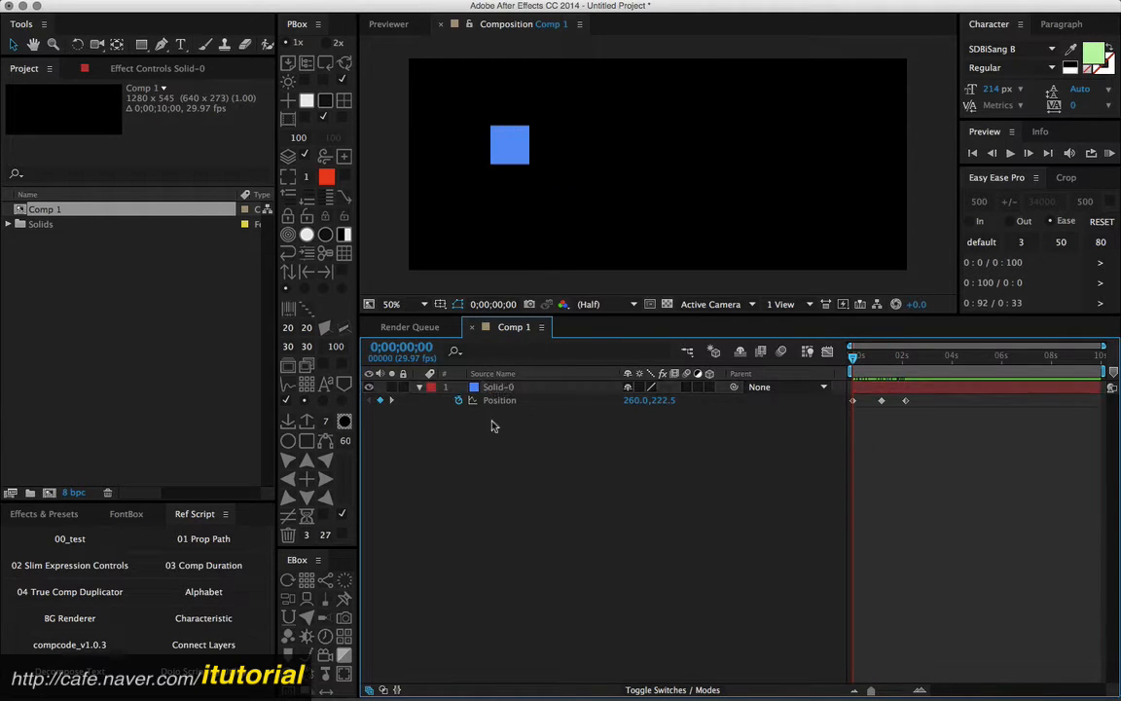
- Add a full-composition solid with a random colour above the animated square
click(343, 101)
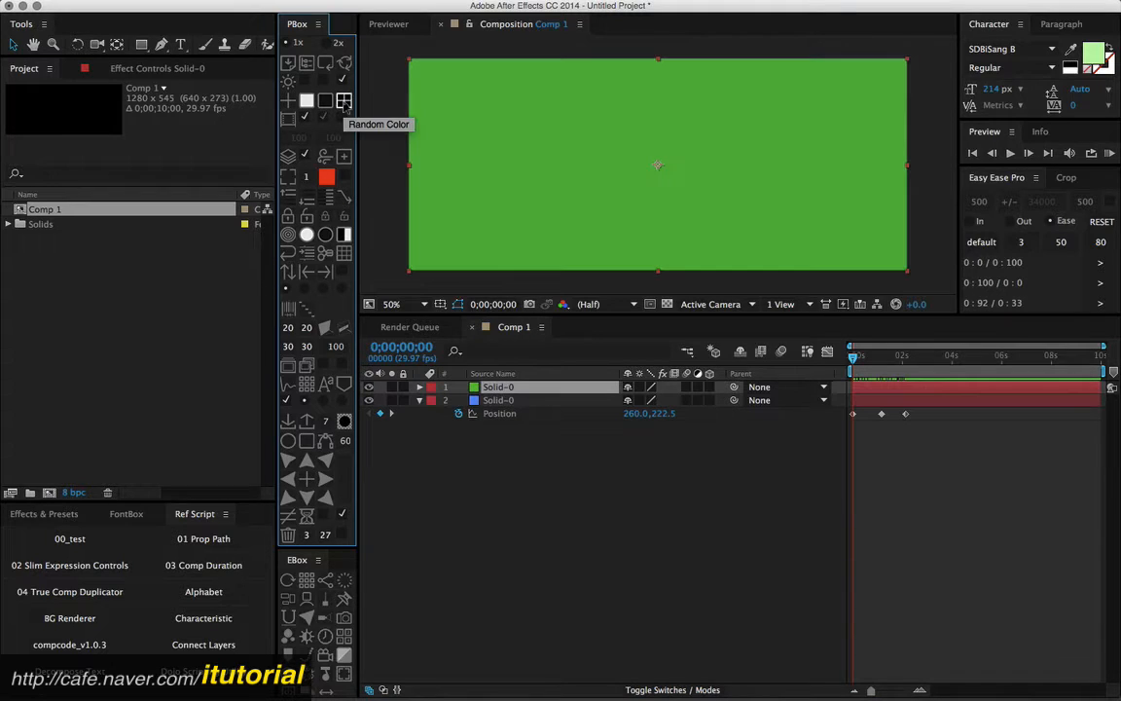
- Try pasting the copied Position keyframes directly onto the large solid layer, and undo the paste
click(500, 389)
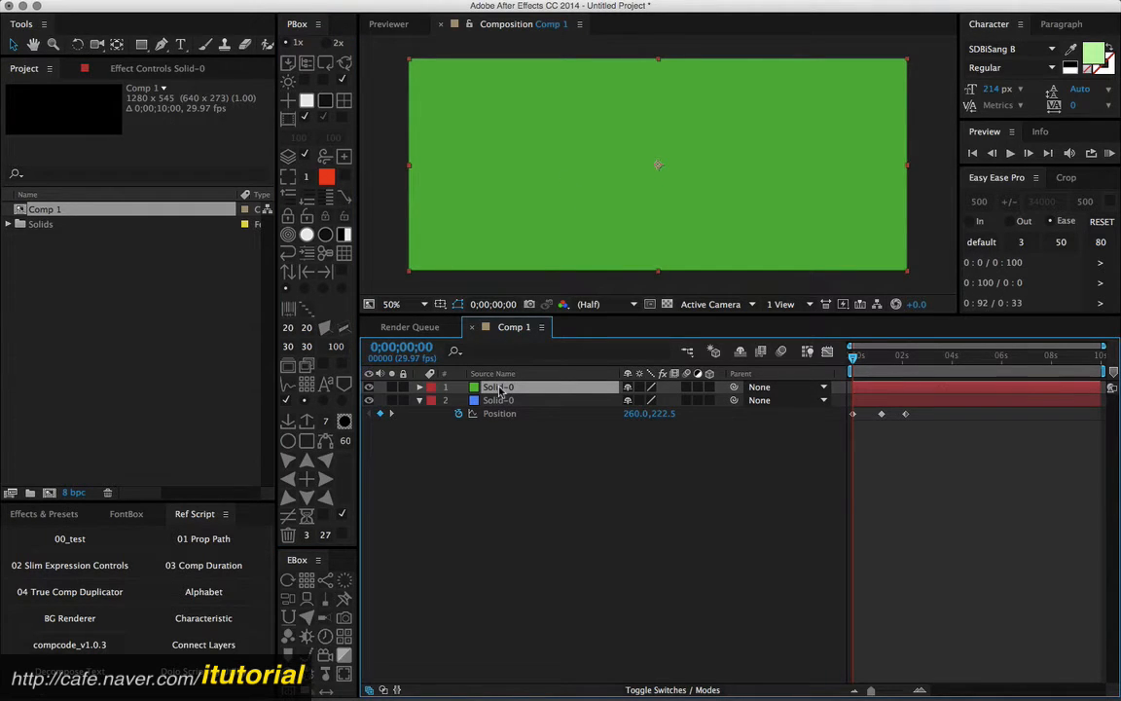
key(super+v)
click(497, 389)
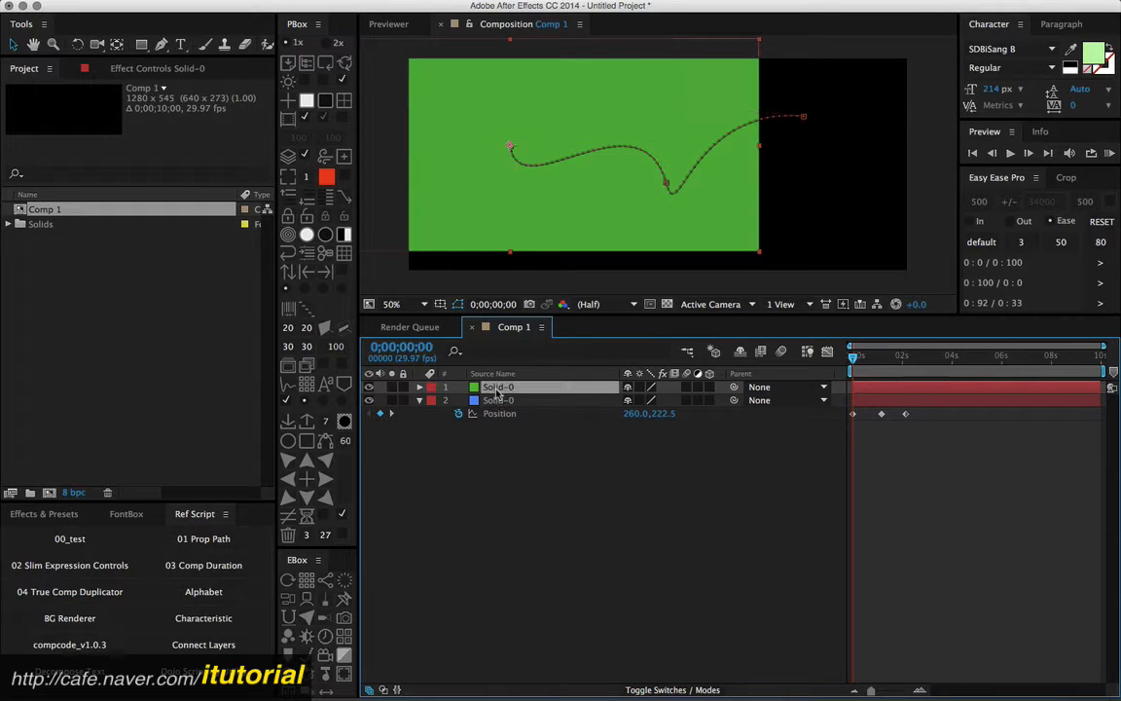
key(p)
key(super+z)
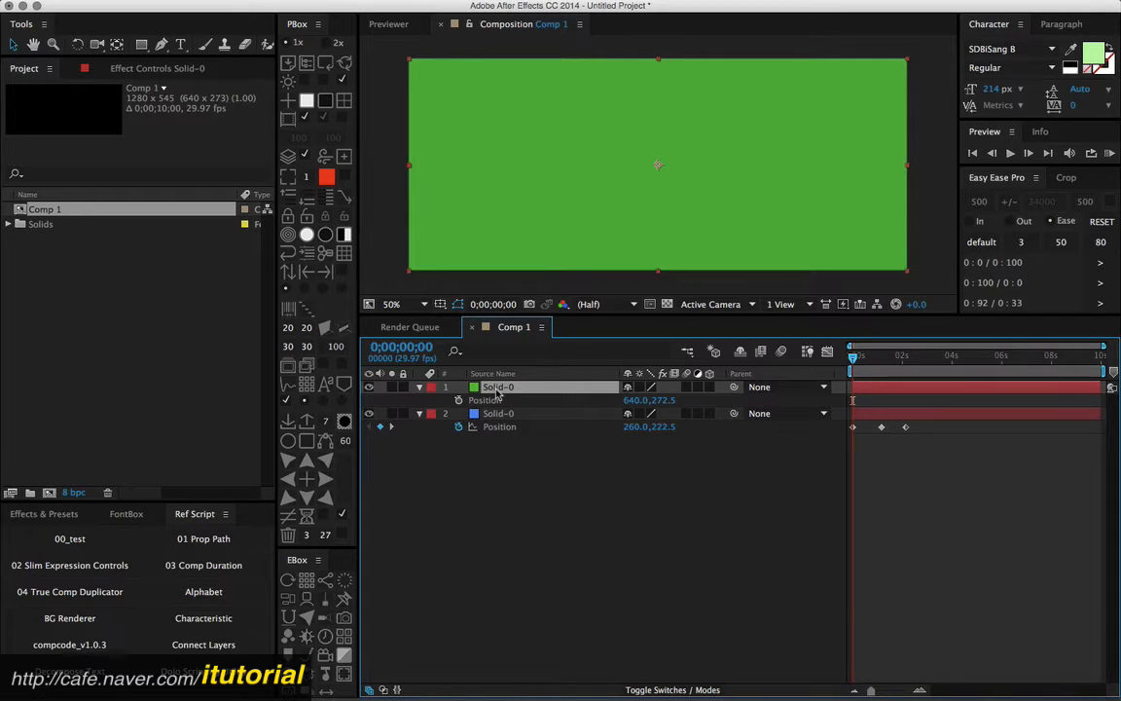
- Add a new mask to the large green solid
right_click(496, 388)
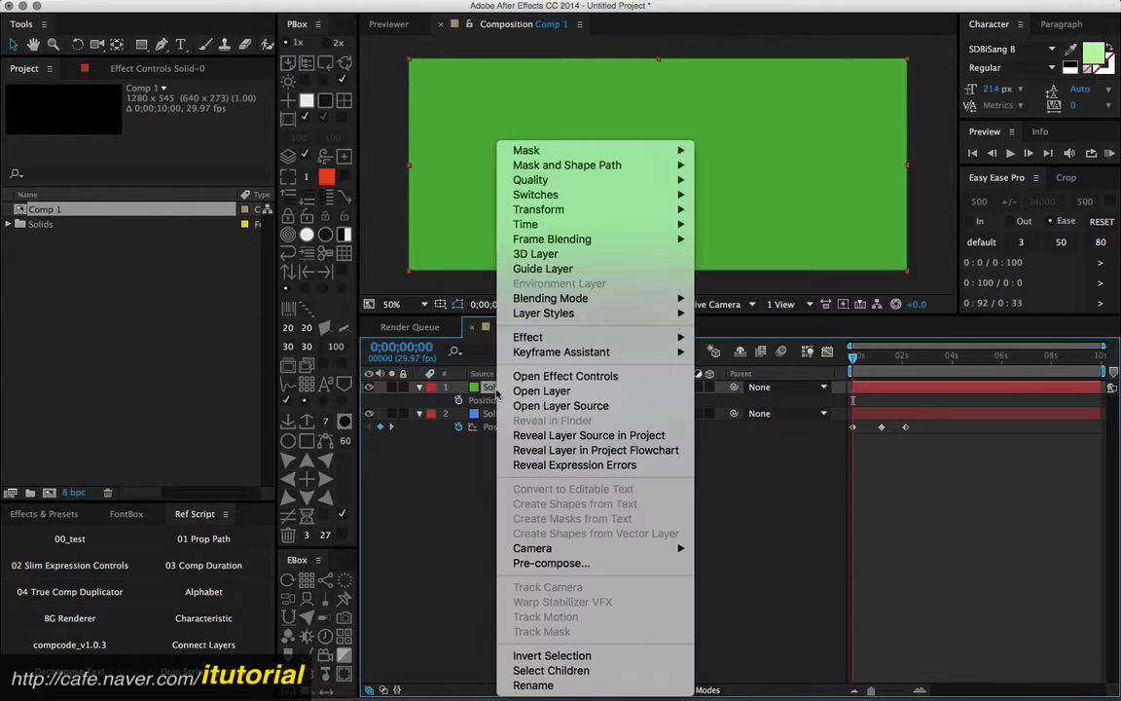
click(443, 230)
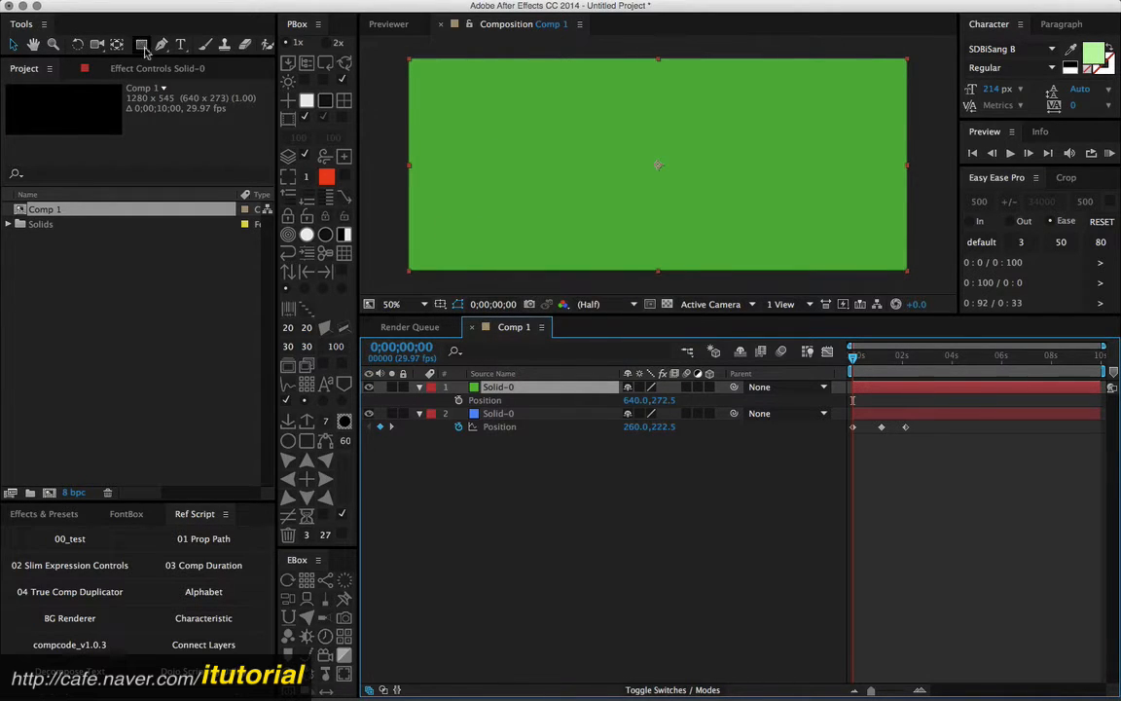
right_click(512, 388)
mouse_move(623, 150)
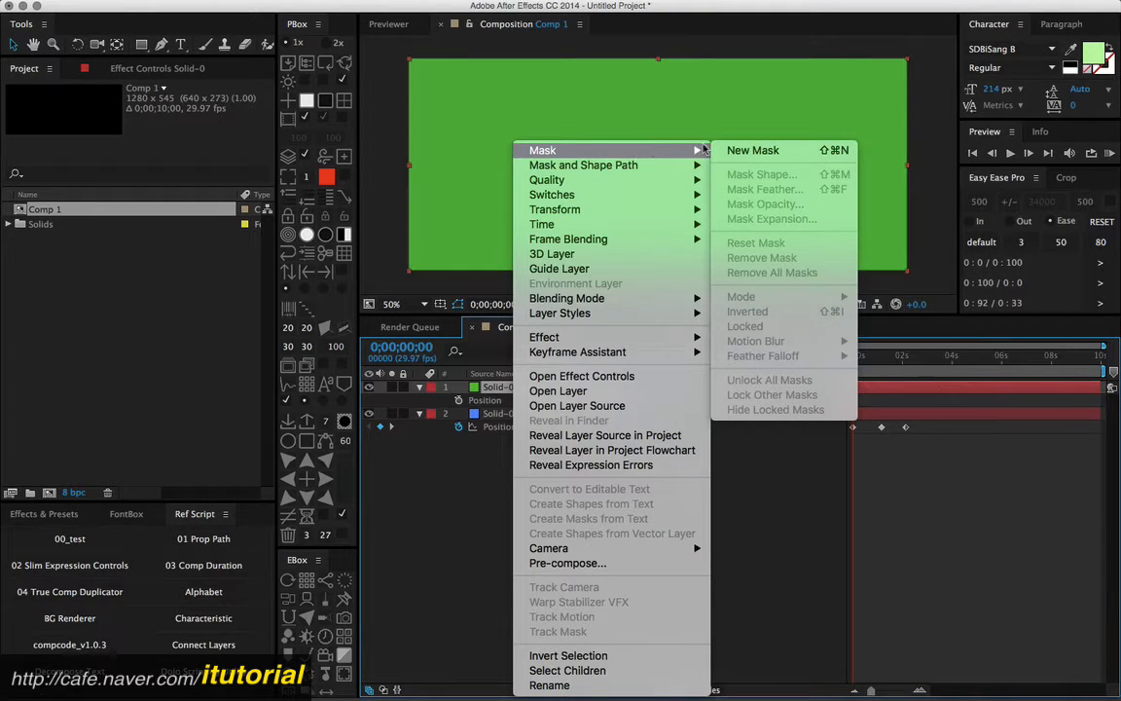
click(747, 150)
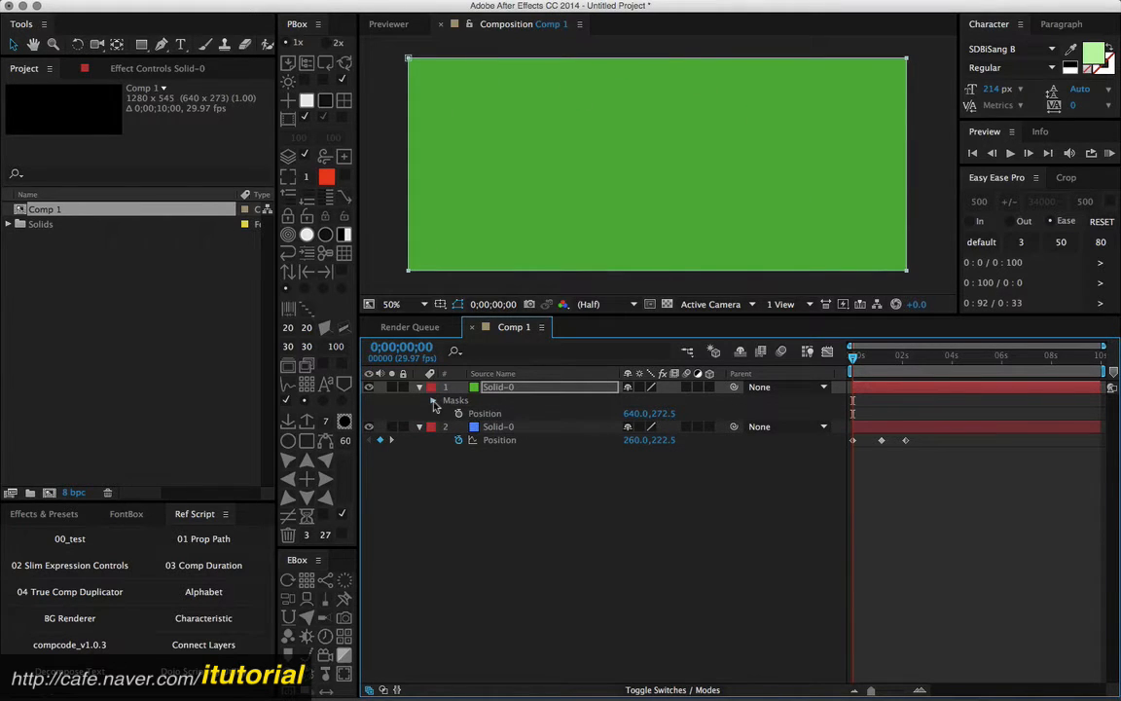
- Expand the green solid's new mask and paste the copied Position keyframes into its Mask Path property
click(433, 401)
click(446, 414)
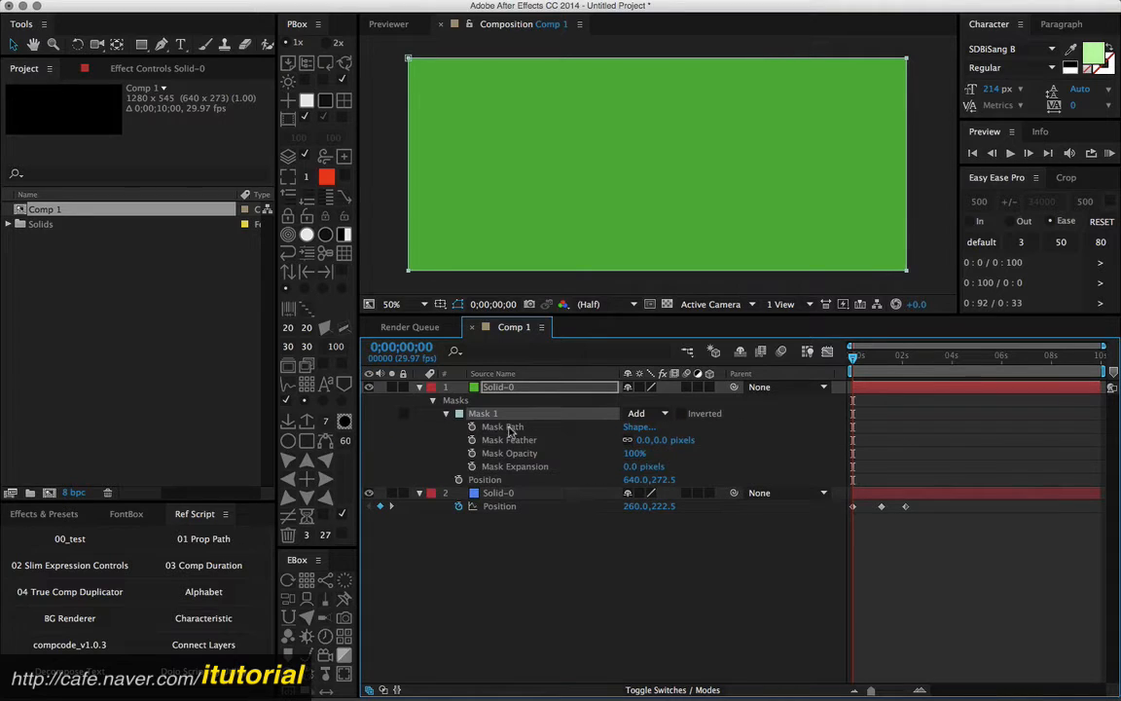
click(510, 429)
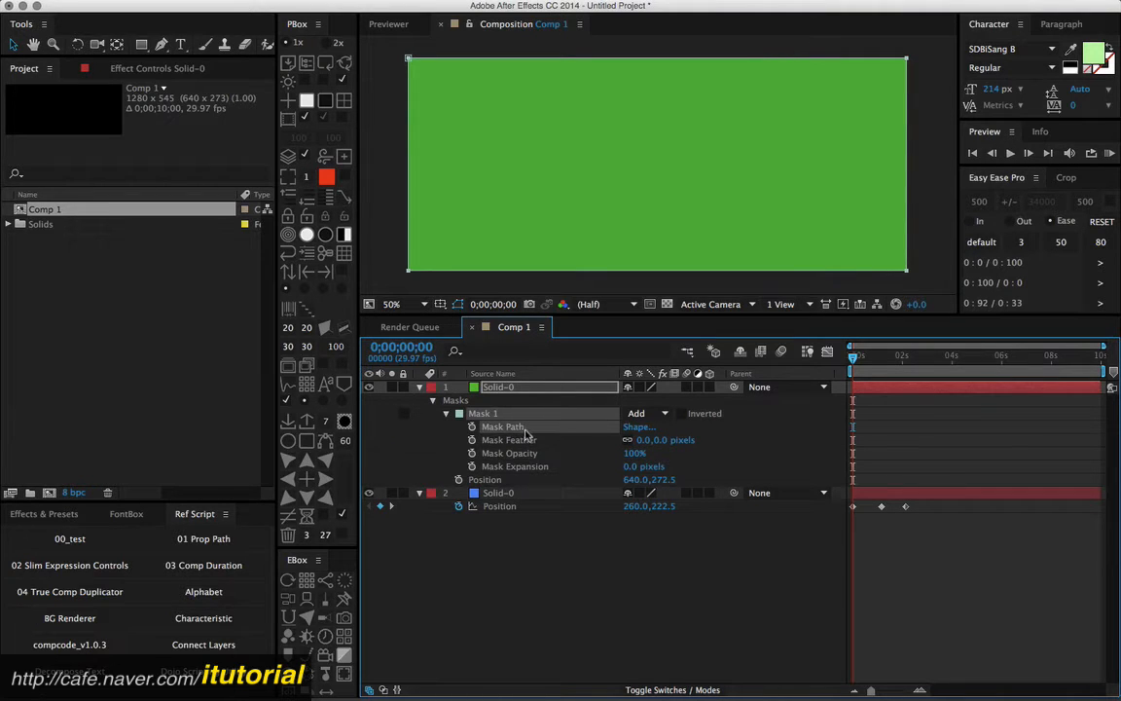
click(440, 435)
click(503, 429)
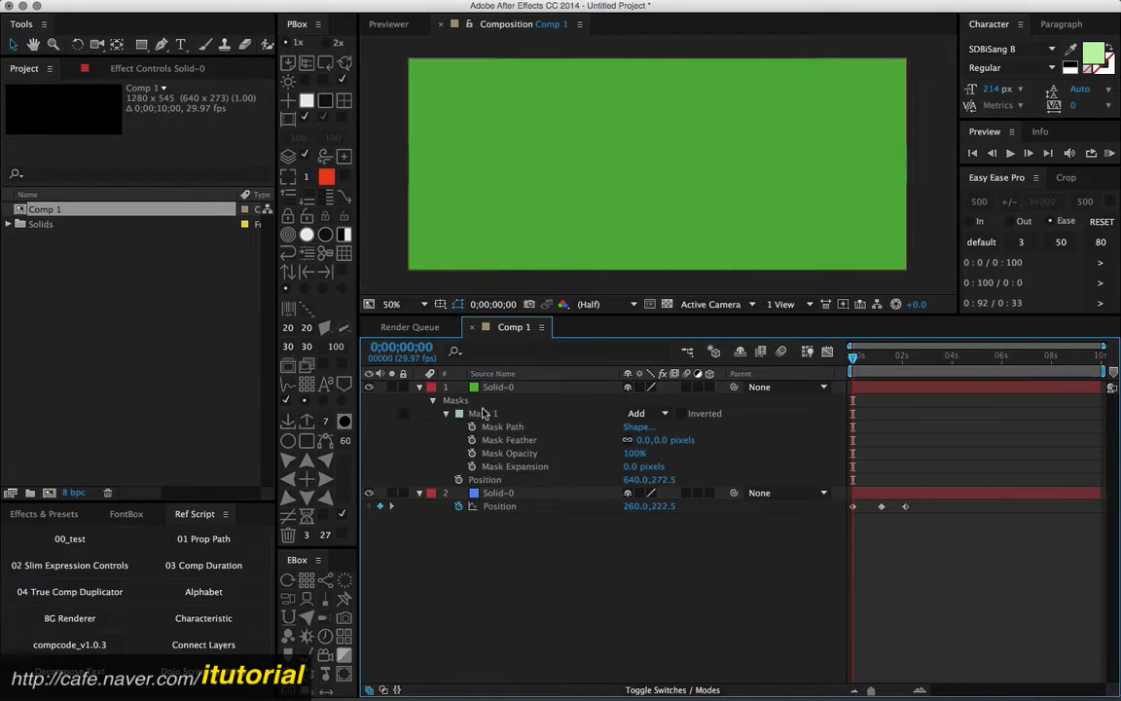
click(483, 414)
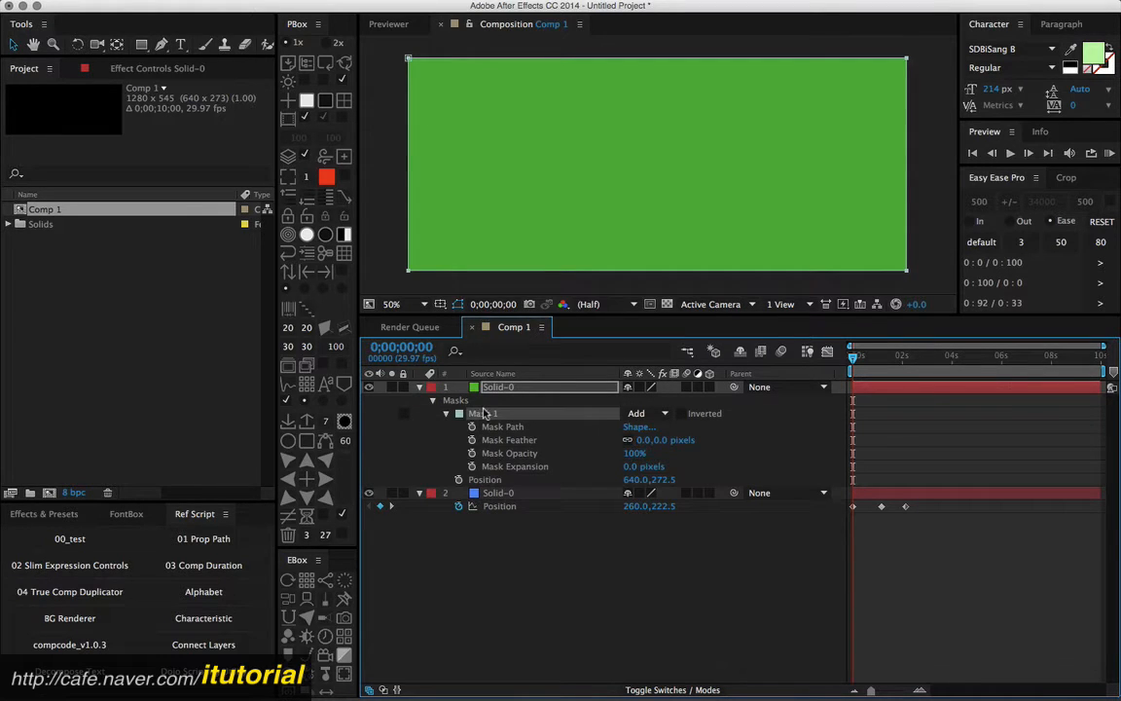
click(495, 427)
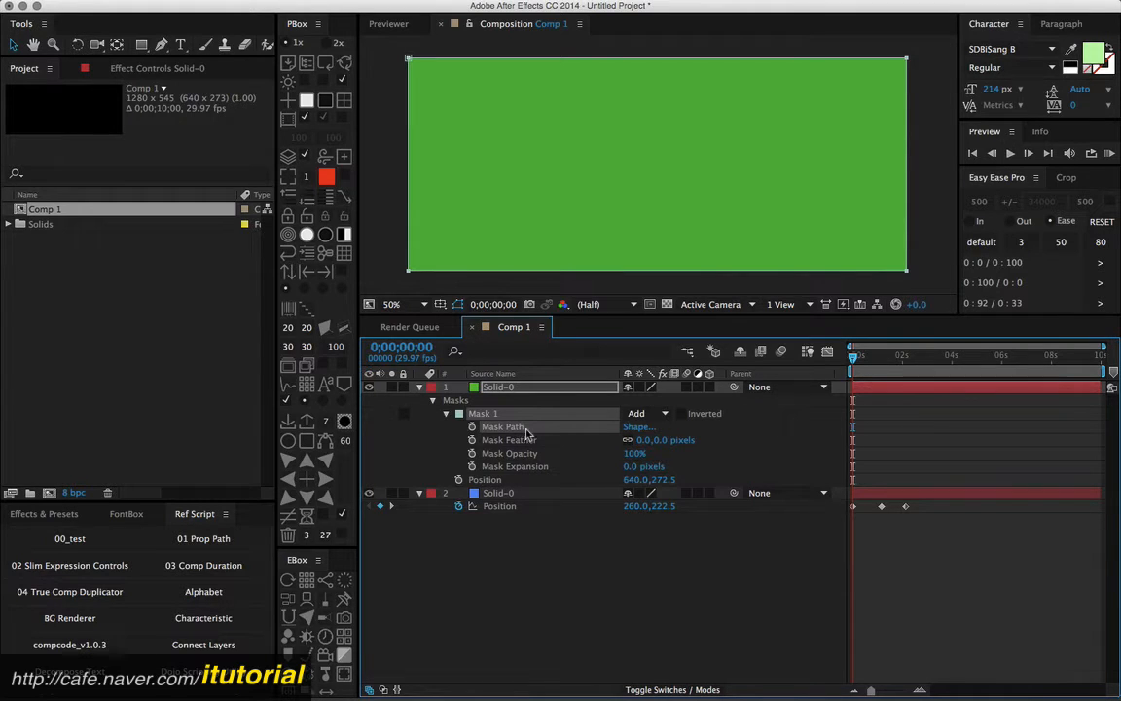
key(super+v)
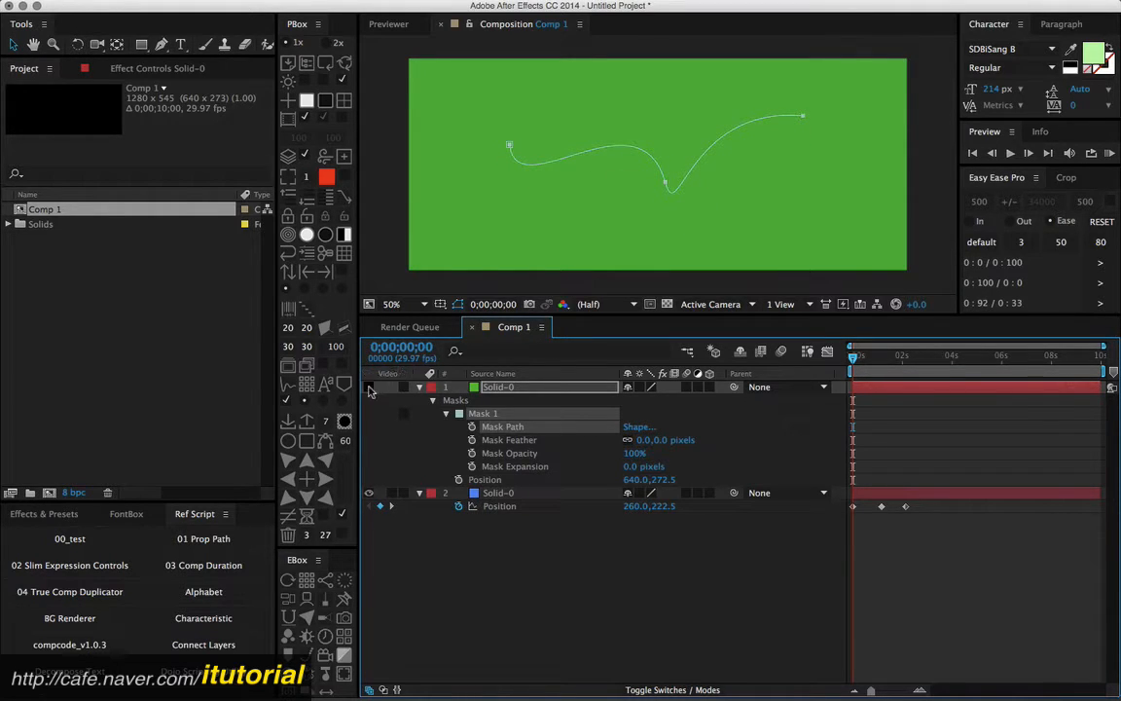
- Hide the green solid temporarily and compare the square's motion with the pasted mask path while scrubbing
click(369, 387)
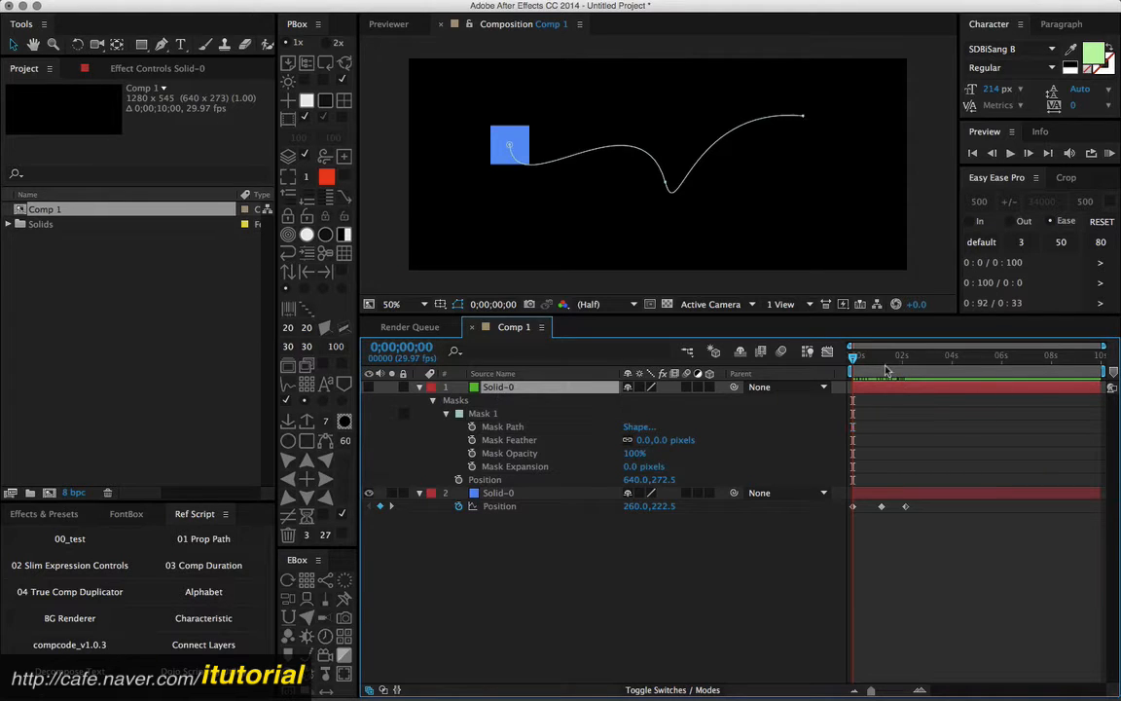
mouse_move(852, 356)
mouse_down()
mouse_move(885, 361)
mouse_move(831, 357)
mouse_up()
click(368, 387)
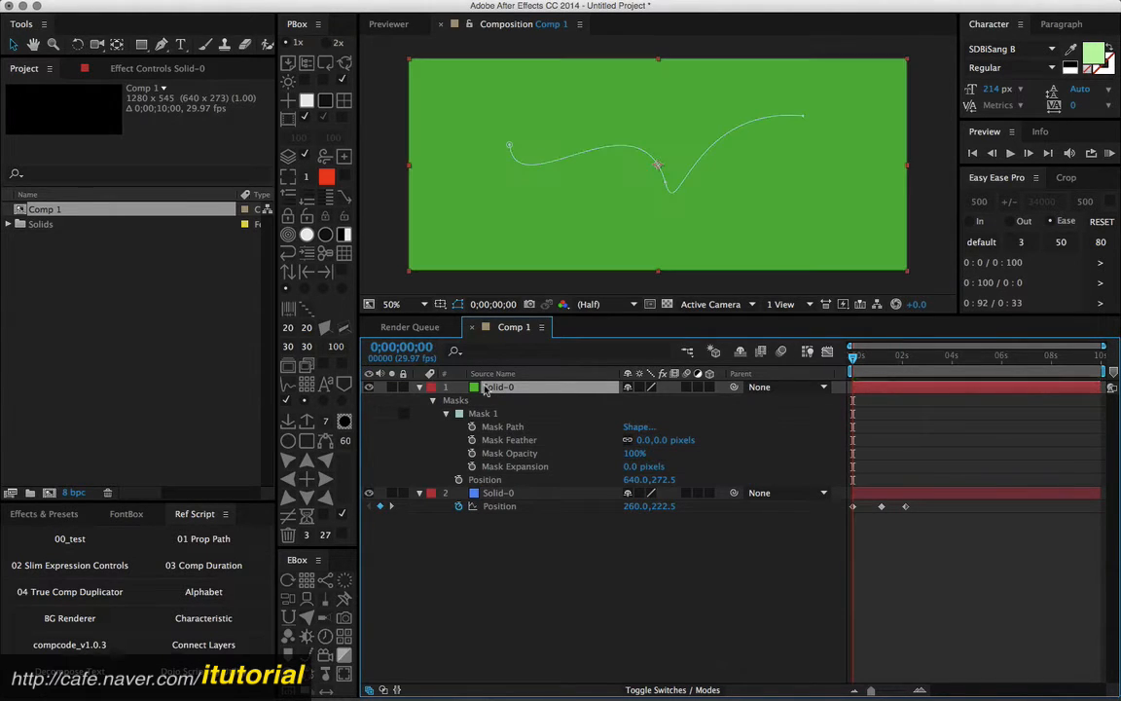
- Reshape the mask path by tilting the direction handle of its middle vertex, and select the green solid layer
click(668, 188)
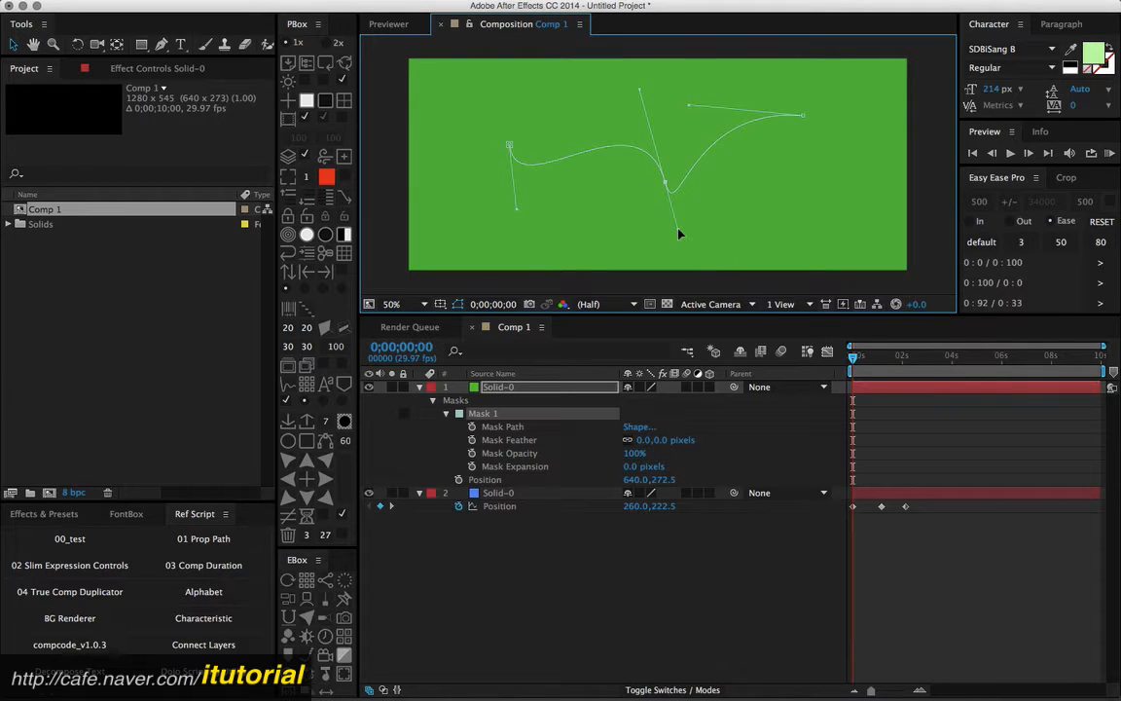
mouse_move(679, 232)
mouse_down()
mouse_move(688, 125)
mouse_move(636, 238)
mouse_move(717, 230)
mouse_move(671, 240)
mouse_move(700, 225)
mouse_up()
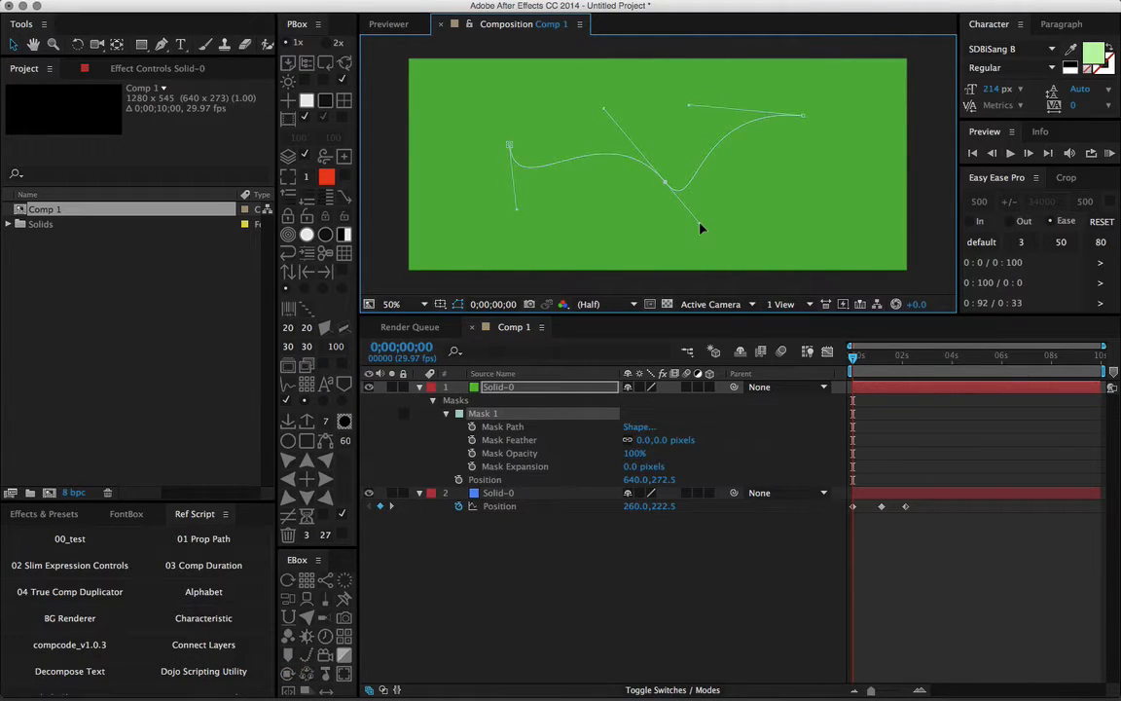
click(506, 388)
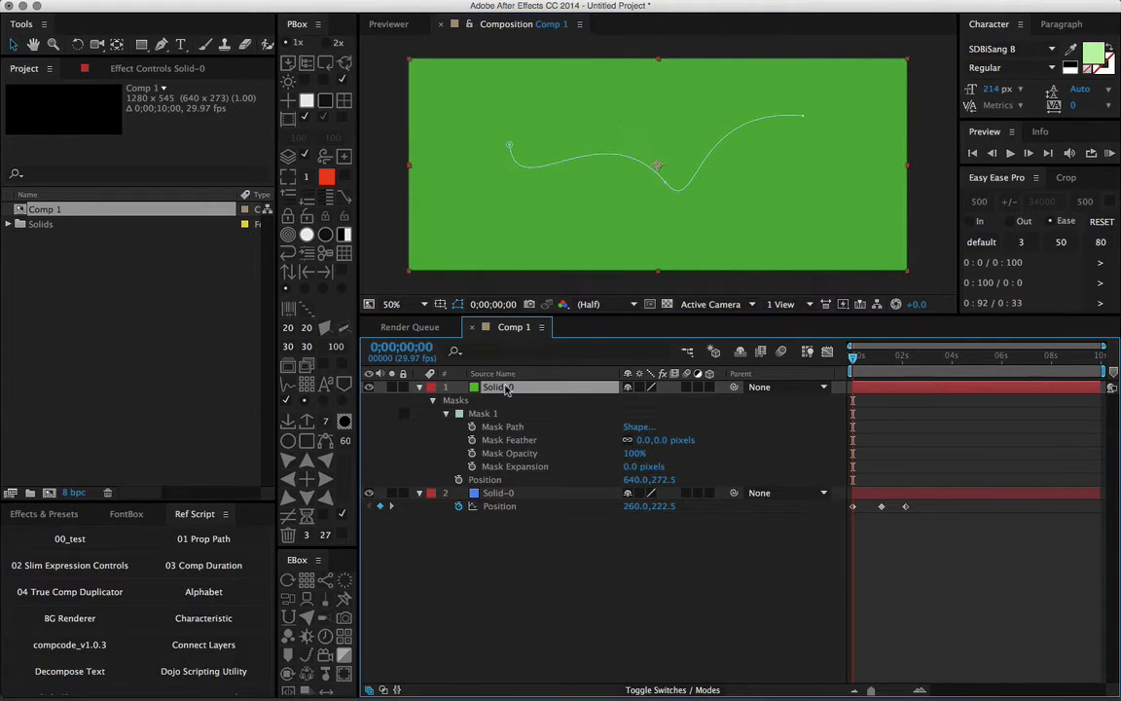
- Delete the large green solid with the reshaped mask, and select the blue square layer
key(Delete)
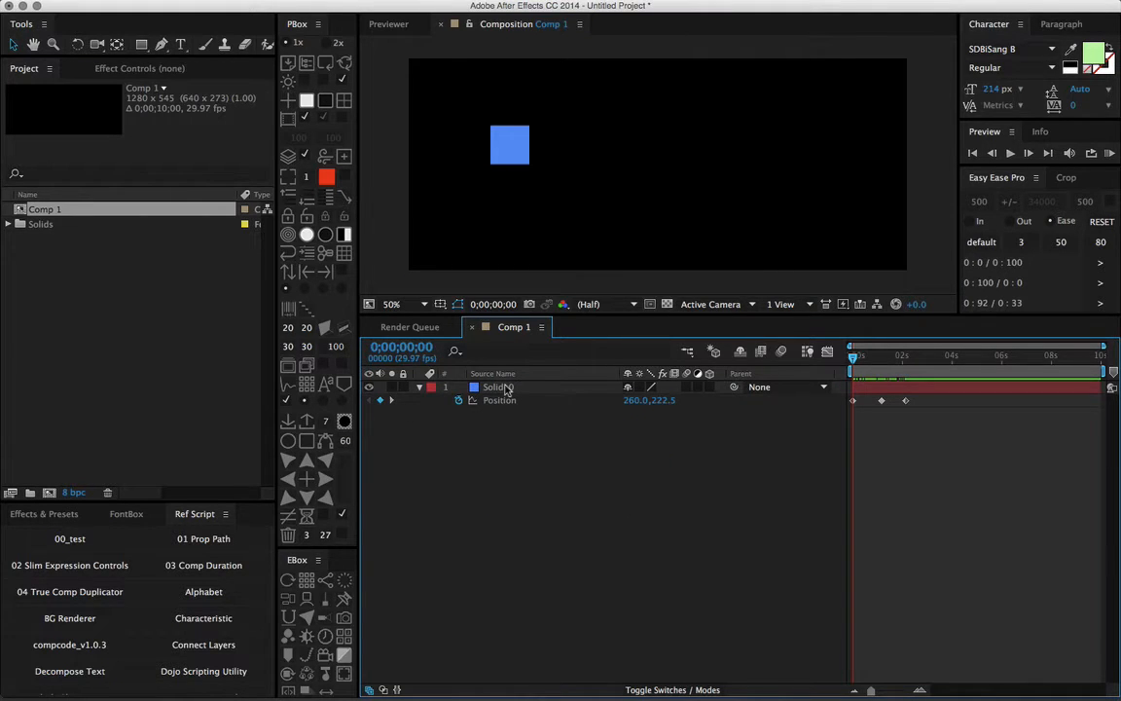
click(506, 387)
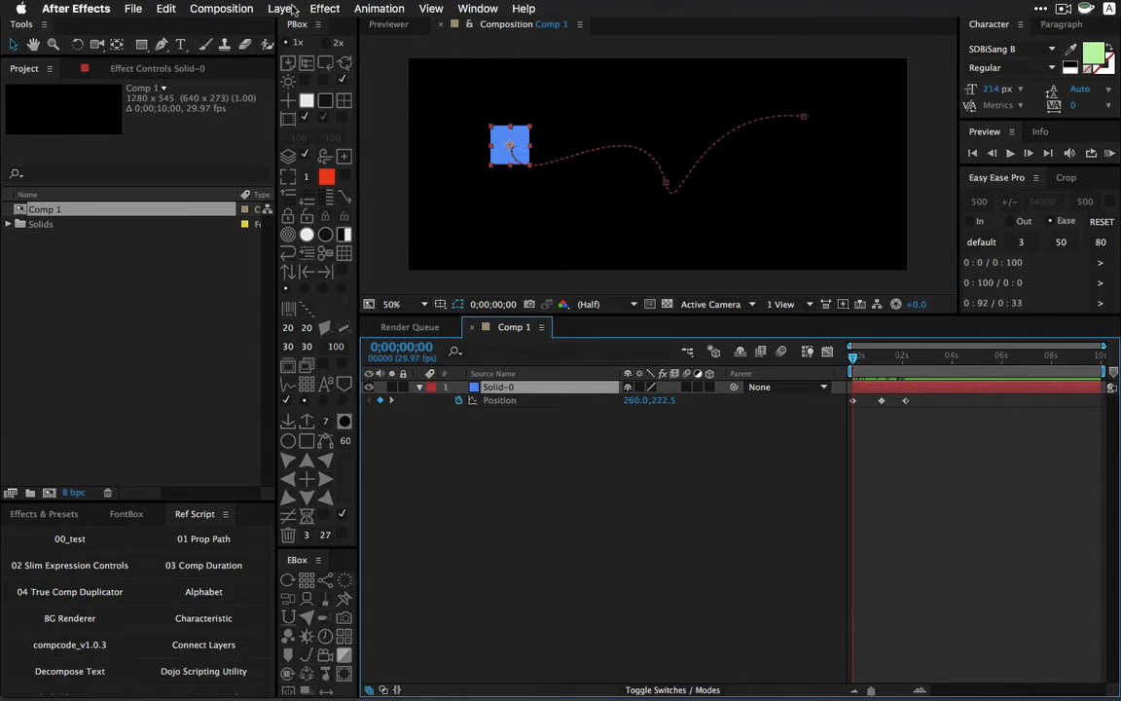
- Create a green solid smaller than the composition, 1094 px wide and 418 px high
click(291, 9)
mouse_move(447, 28)
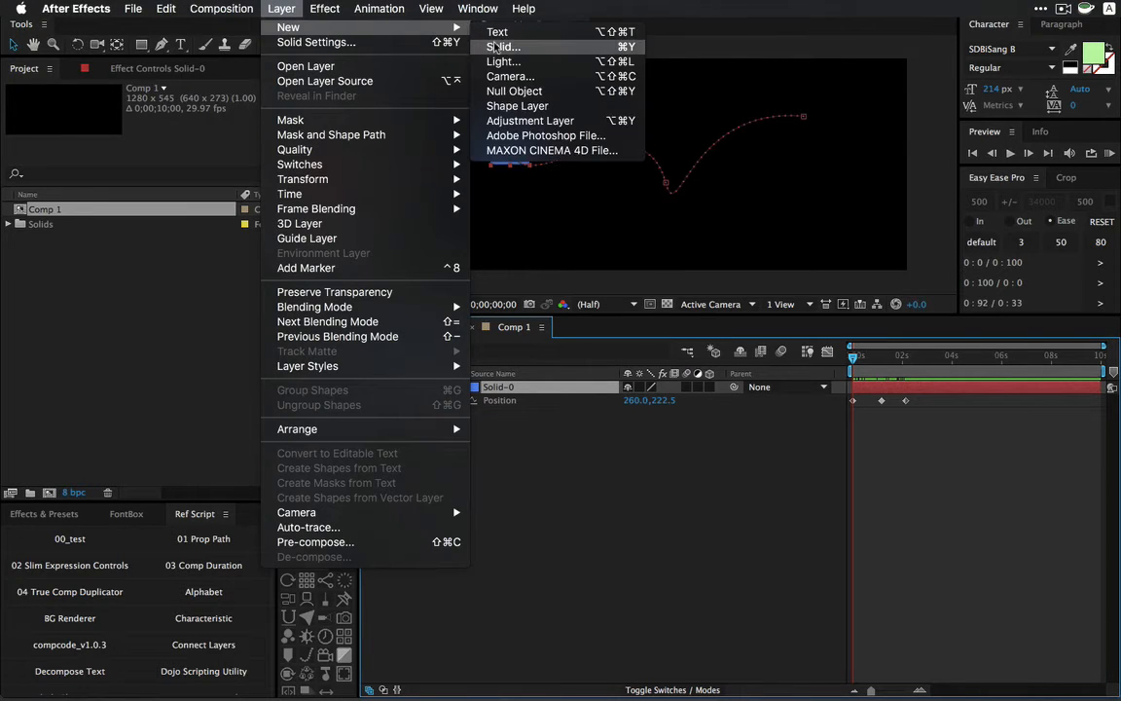
click(495, 47)
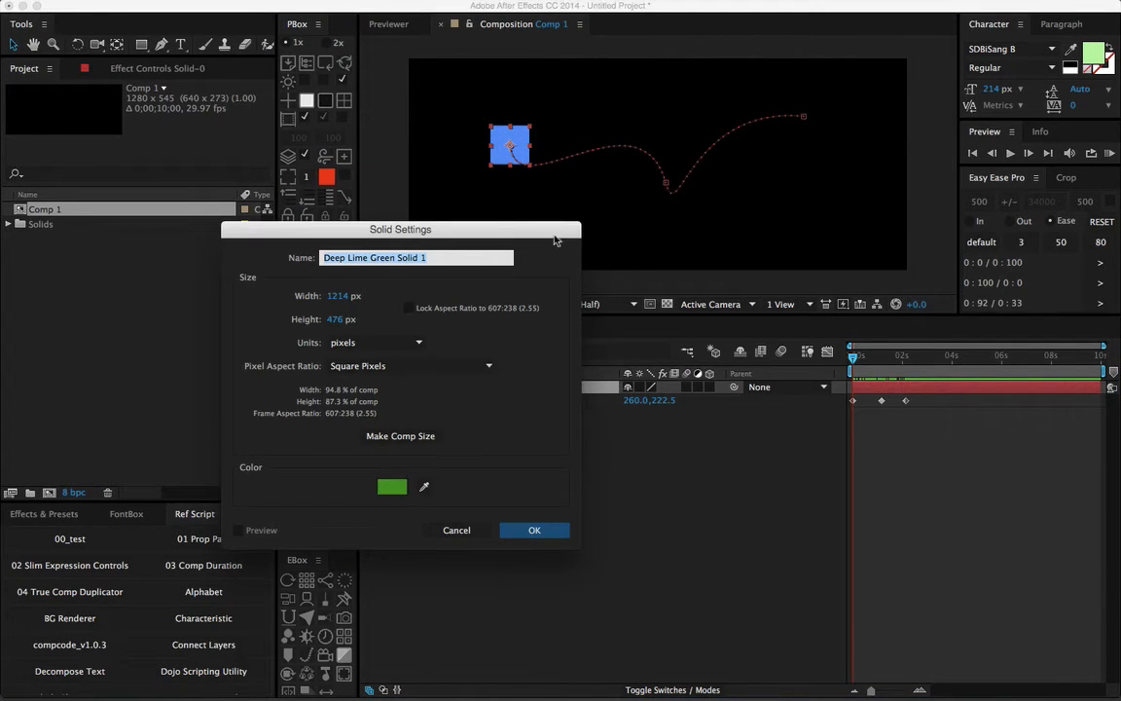
drag(555, 239, 568, 319)
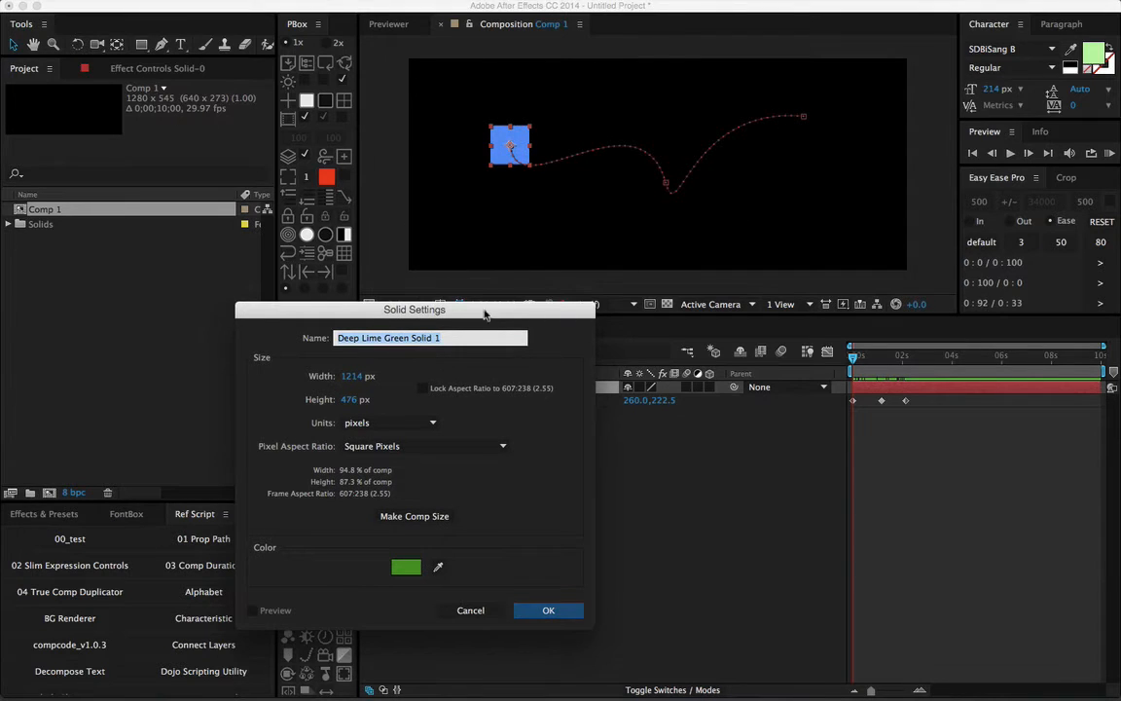
drag(485, 315, 594, 282)
drag(459, 343, 355, 342)
drag(459, 366, 413, 367)
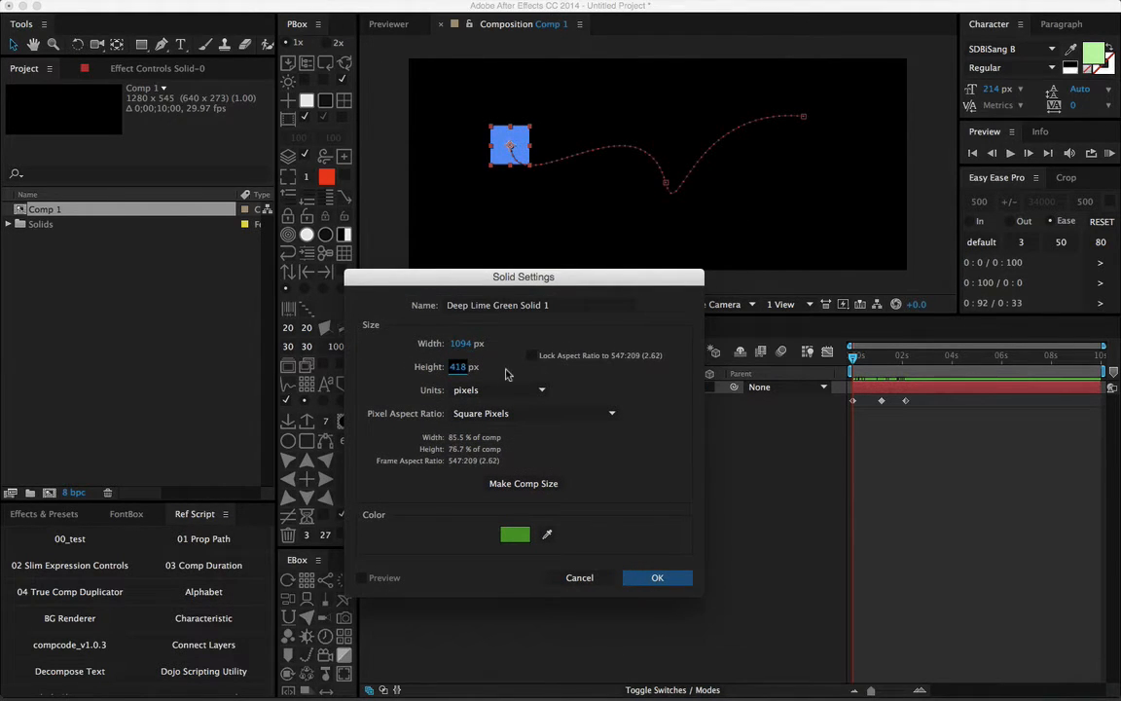
click(672, 579)
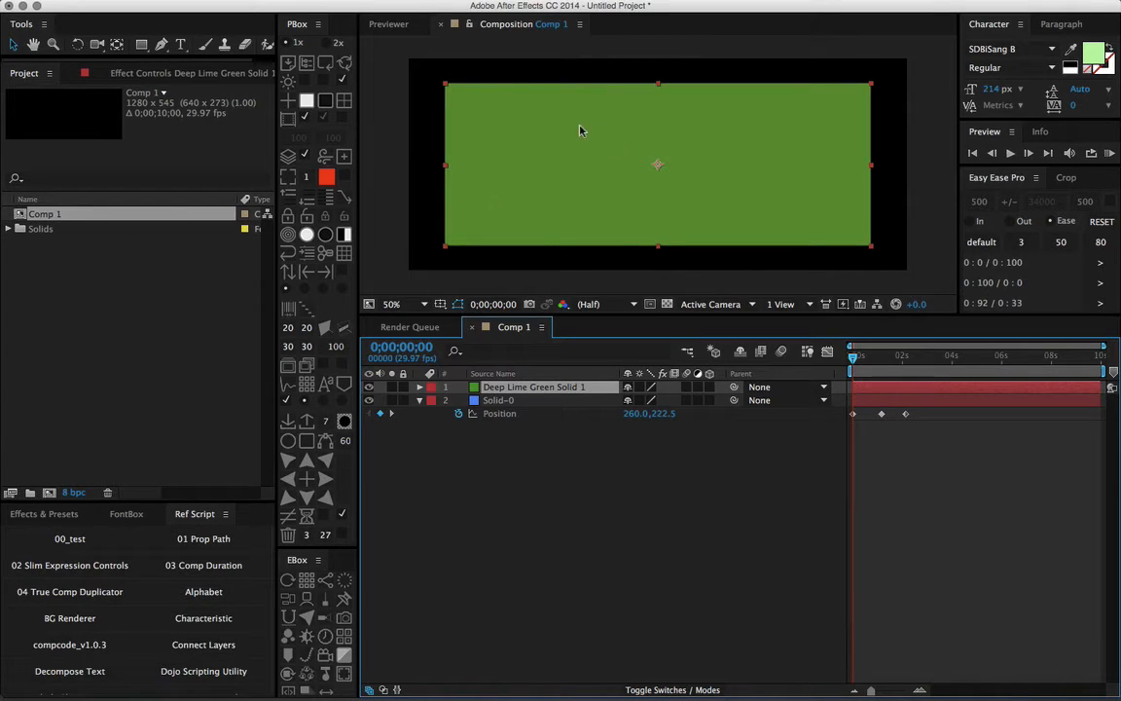
- Add a new mask to the smaller green solid and paste the copied Position keyframes into its Mask Path
right_click(526, 391)
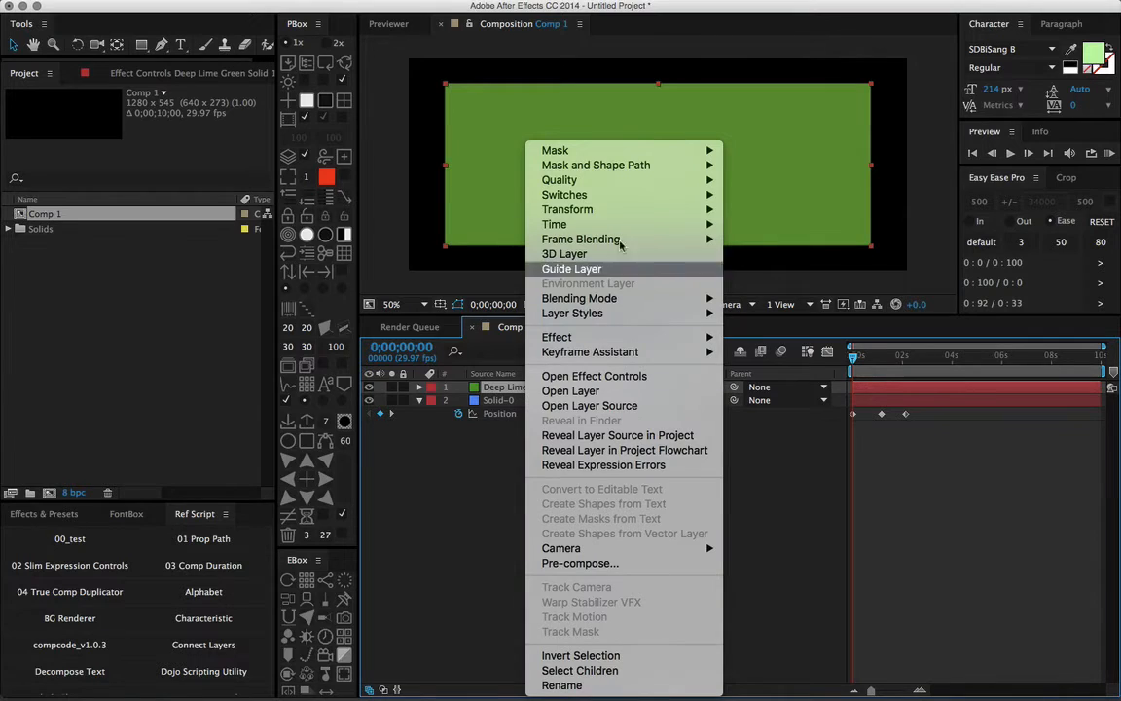
mouse_move(654, 152)
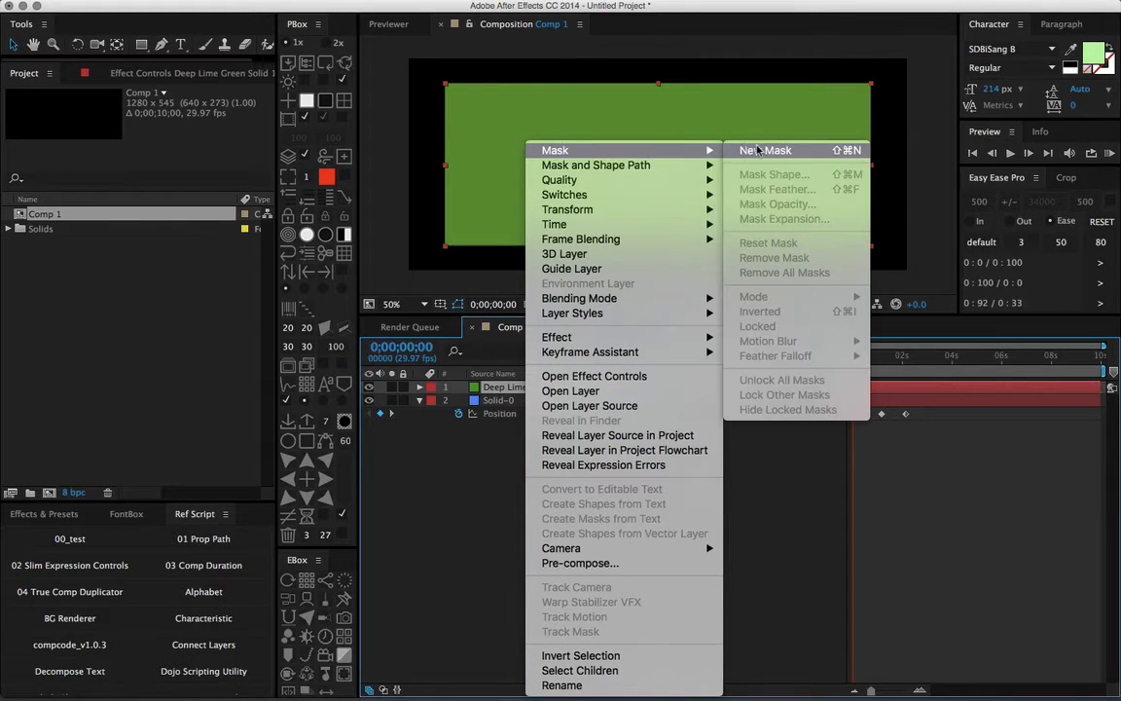
click(757, 150)
click(508, 389)
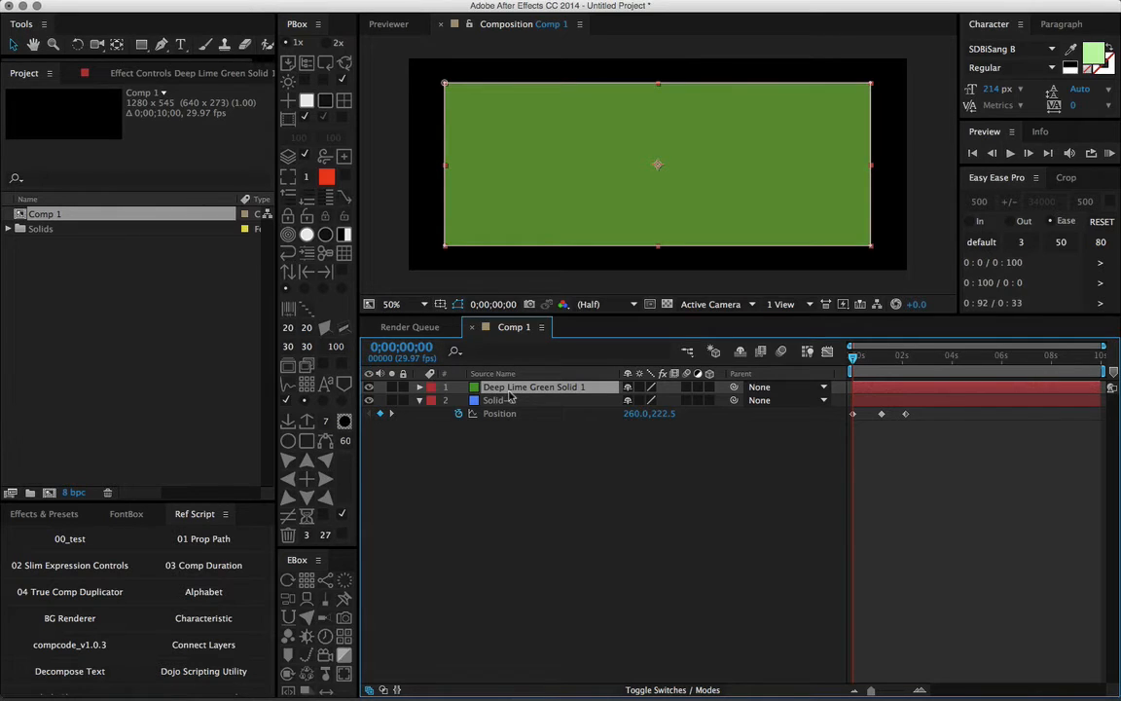
key(m)
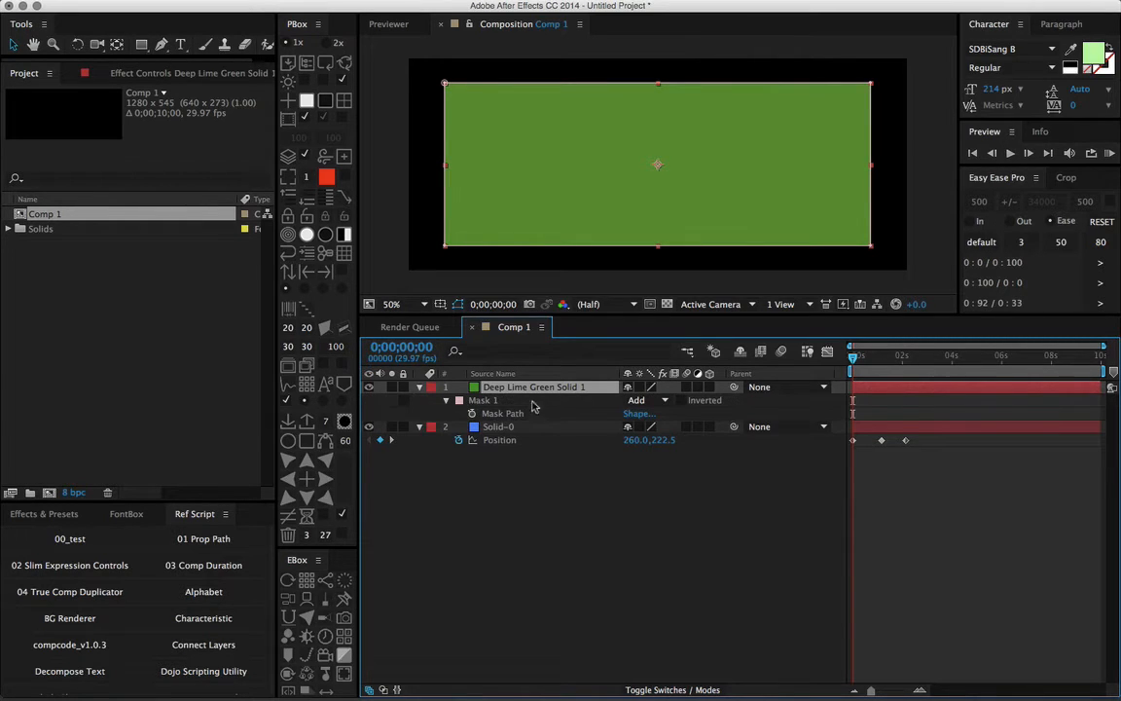
key(super+v)
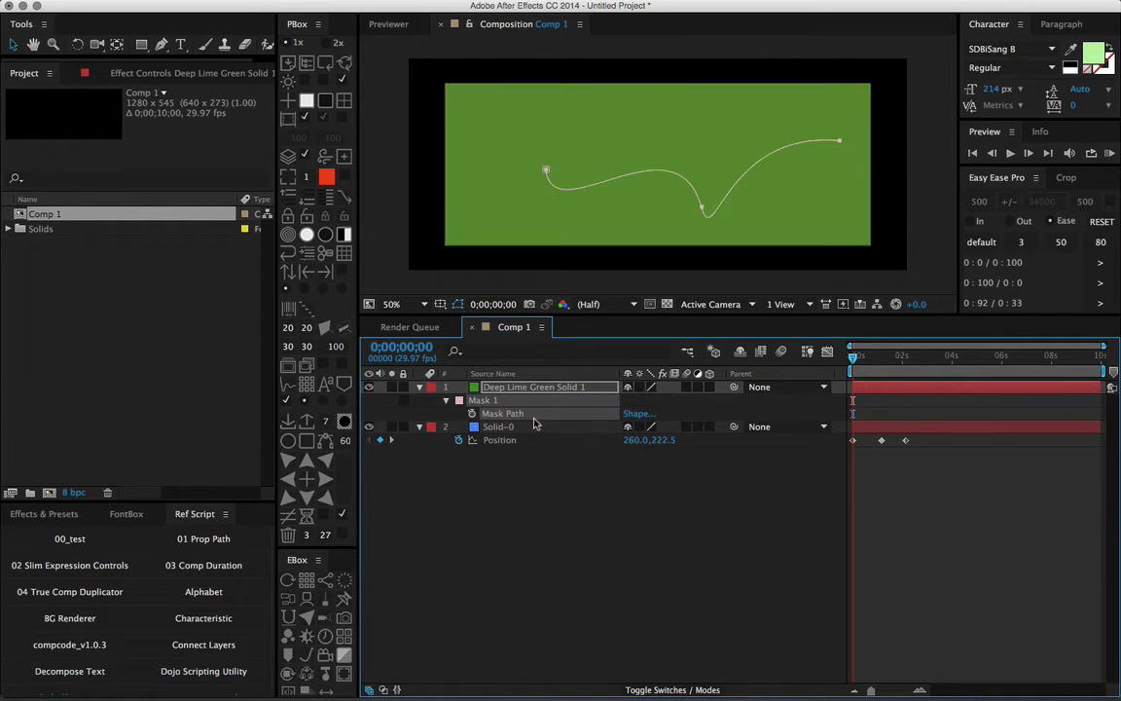
- With the smaller green solid hidden, try to align its mask path with the blue square, and delete that solid
click(368, 386)
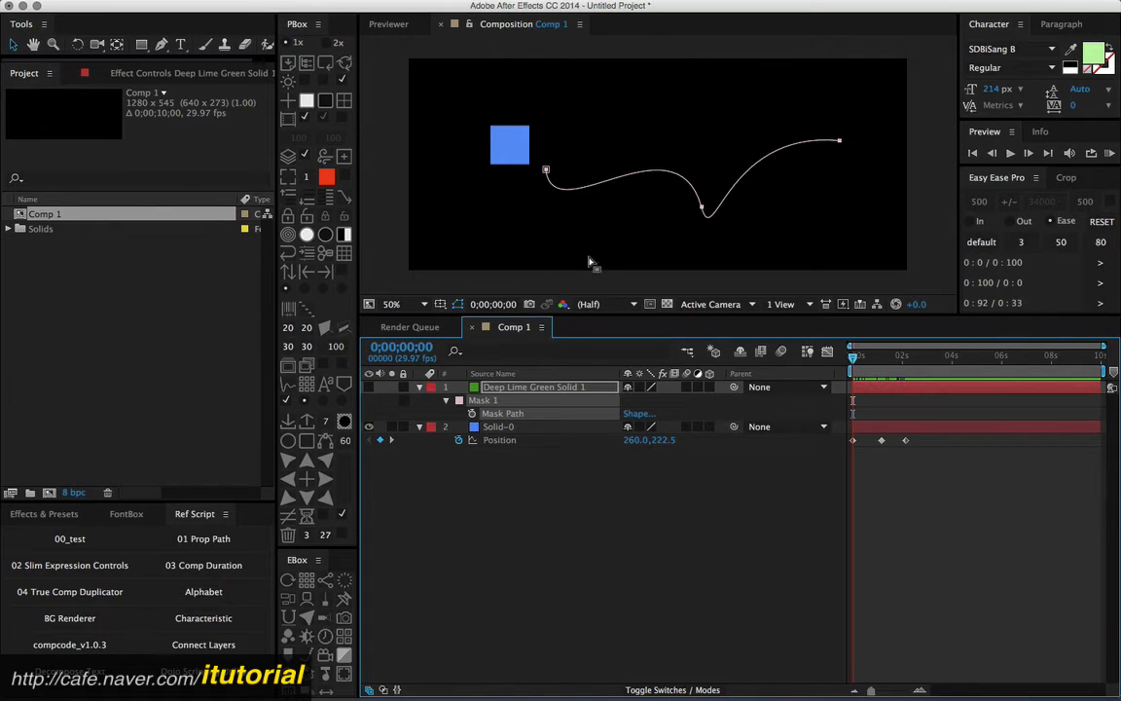
click(368, 386)
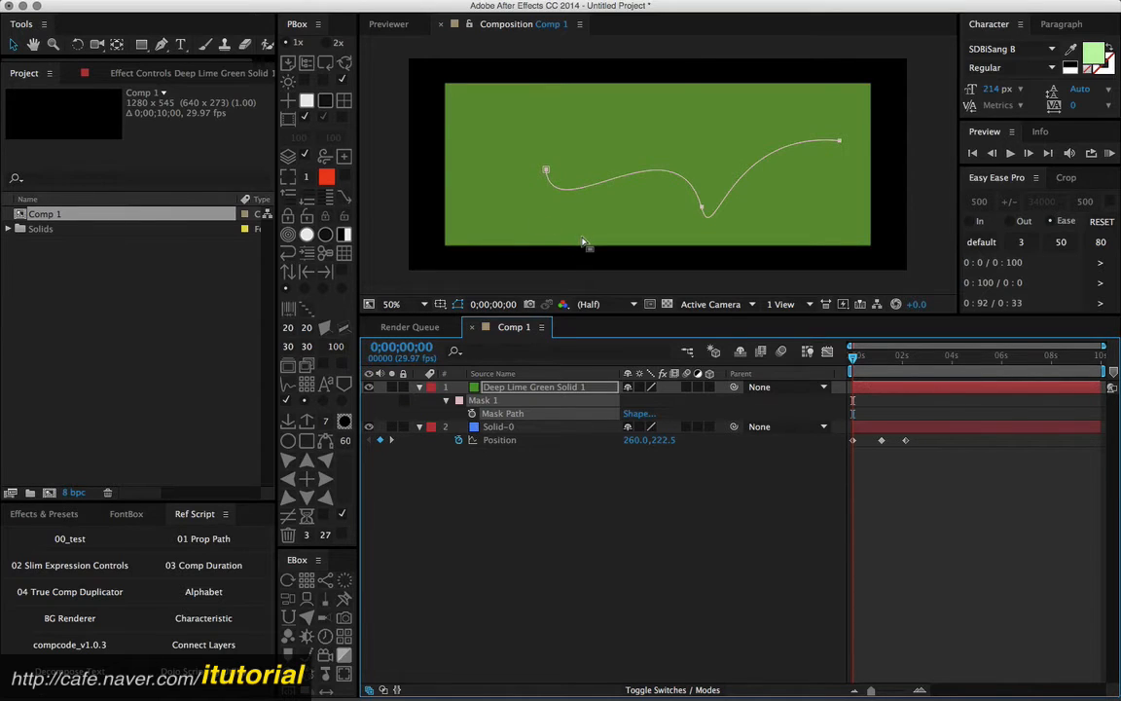
click(368, 386)
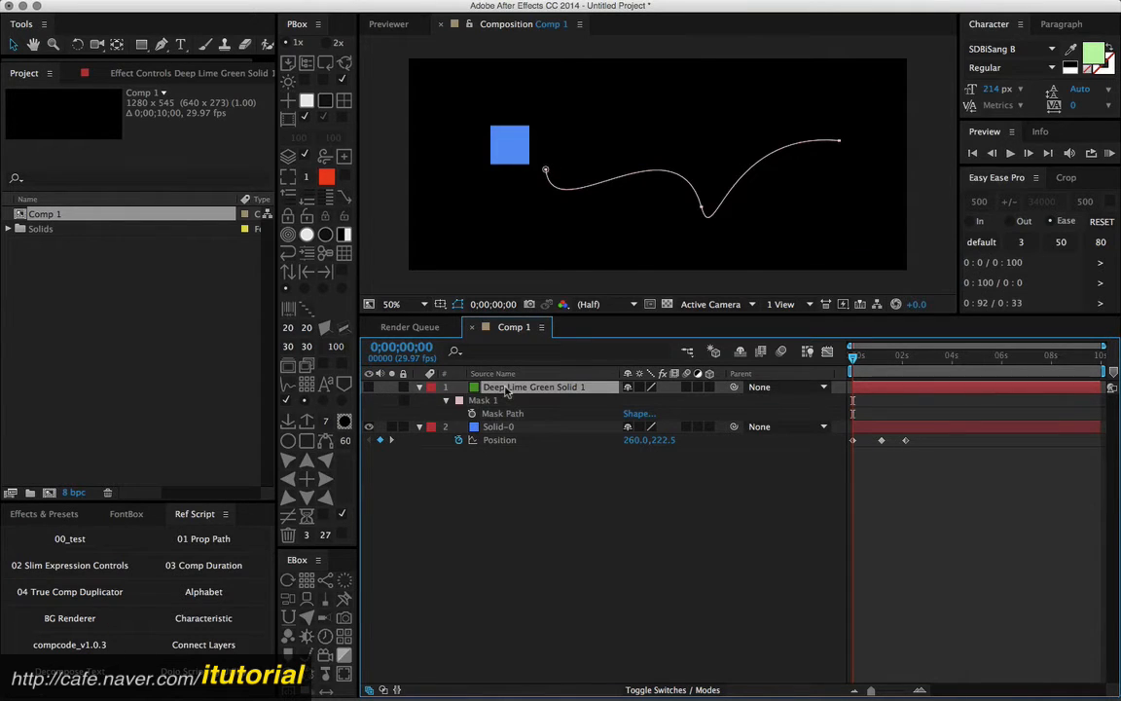
drag(578, 189, 534, 176)
key(super+z)
double_click(570, 190)
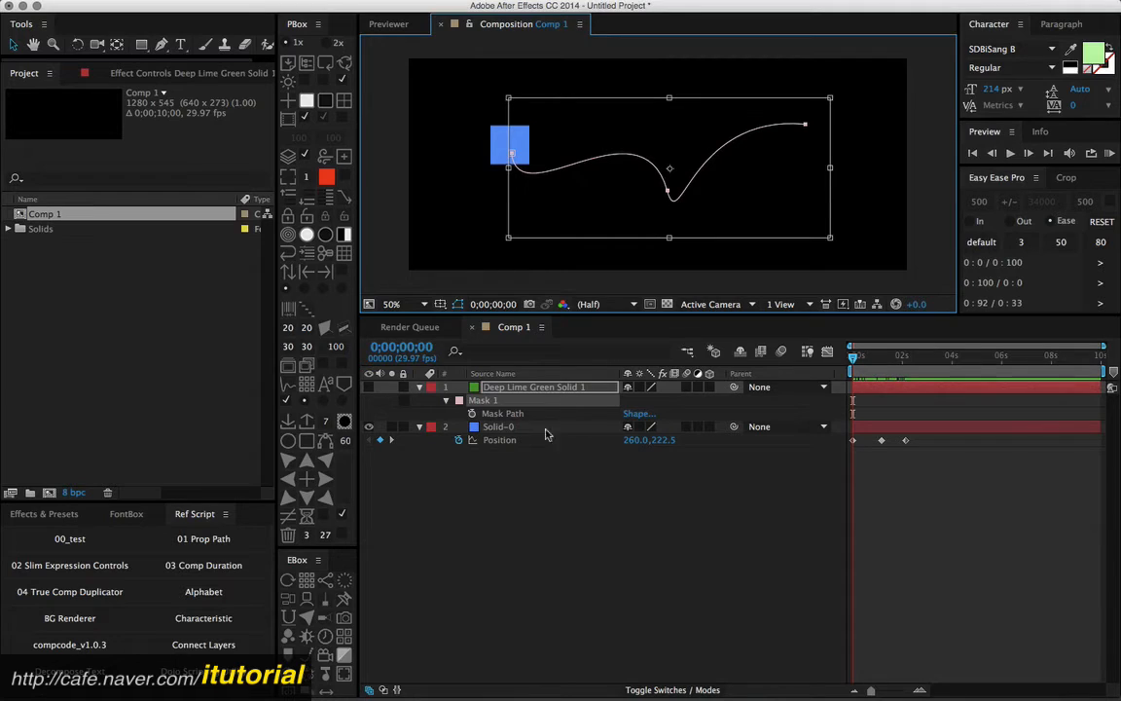
click(523, 389)
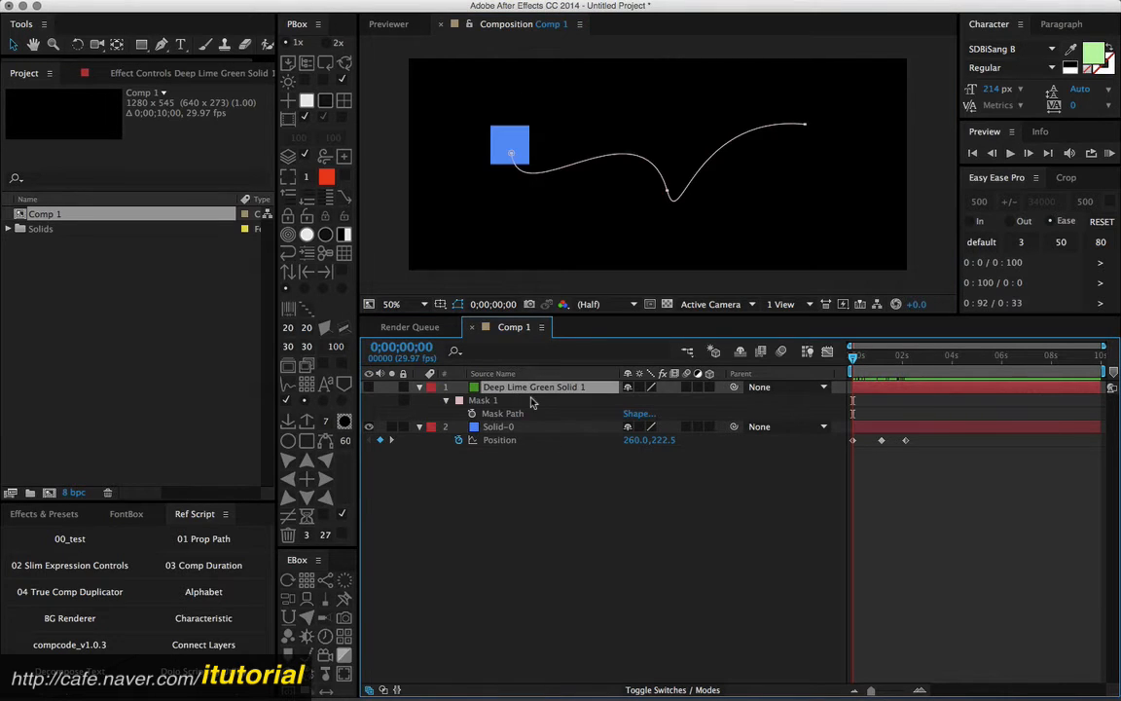
key(Delete)
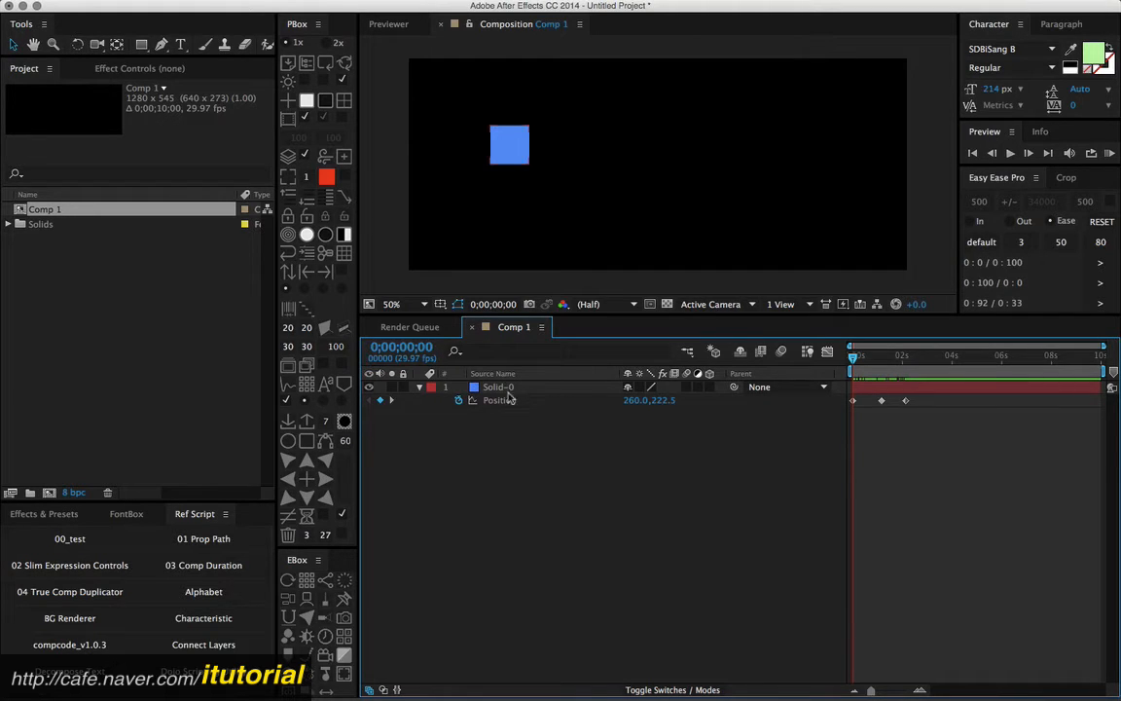
- Create a shape layer above the blue square and add an empty path and a stroke to its contents
click(502, 388)
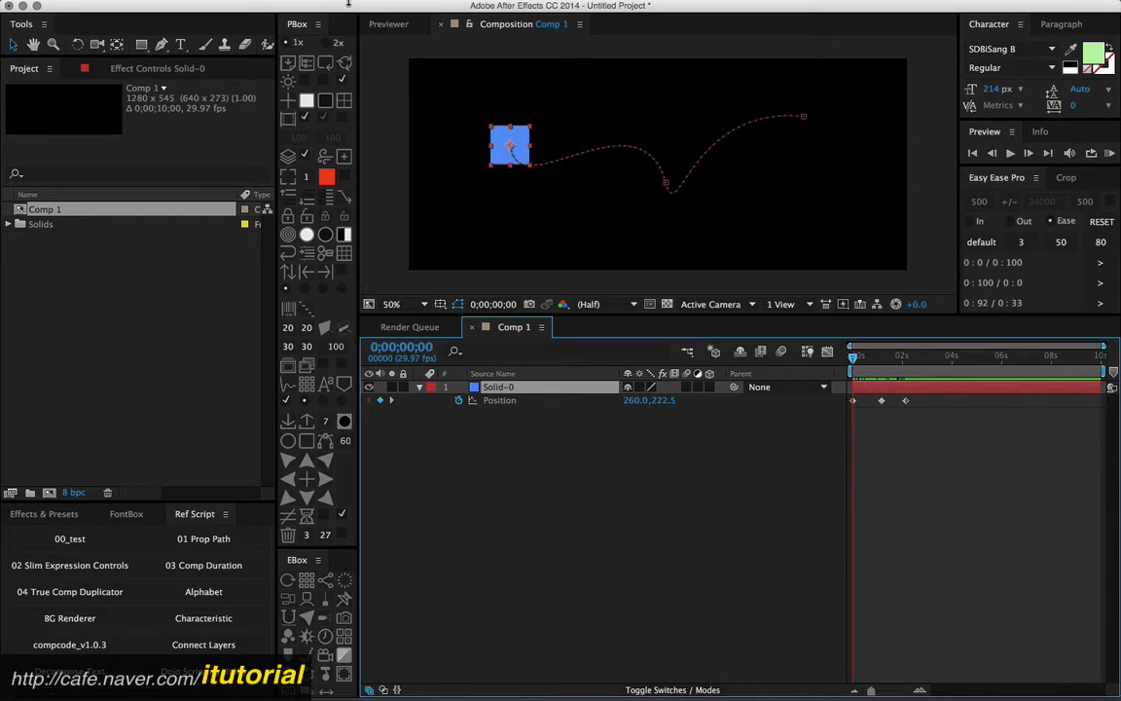
click(281, 8)
mouse_move(287, 27)
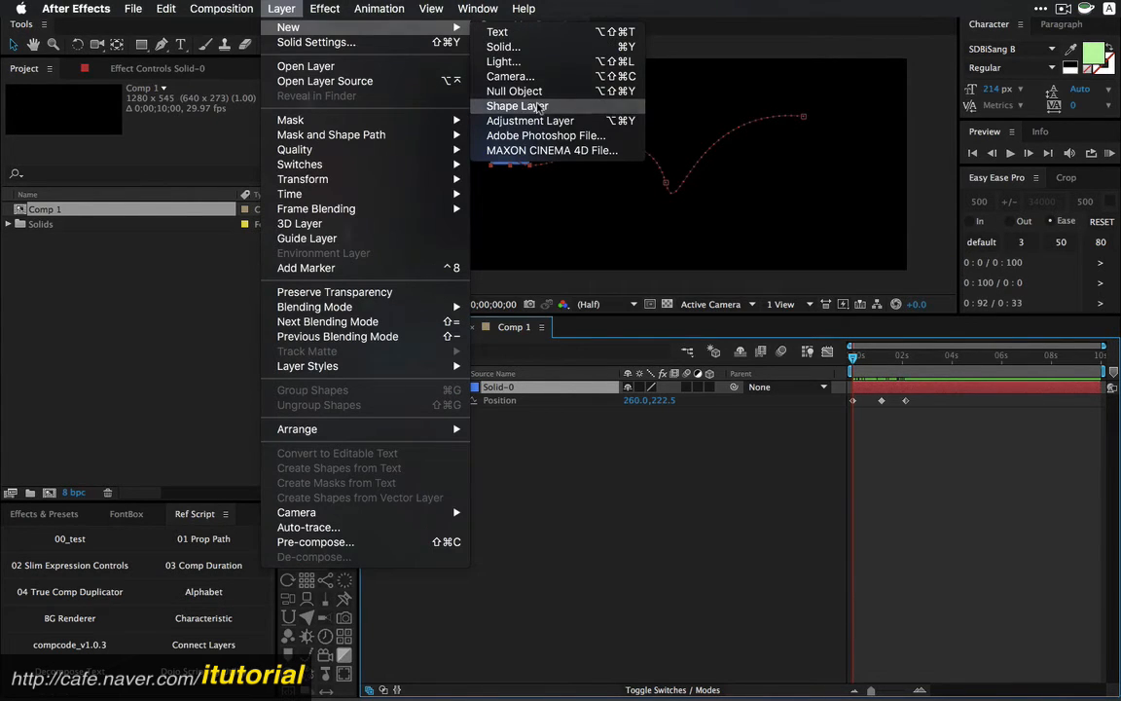
click(517, 106)
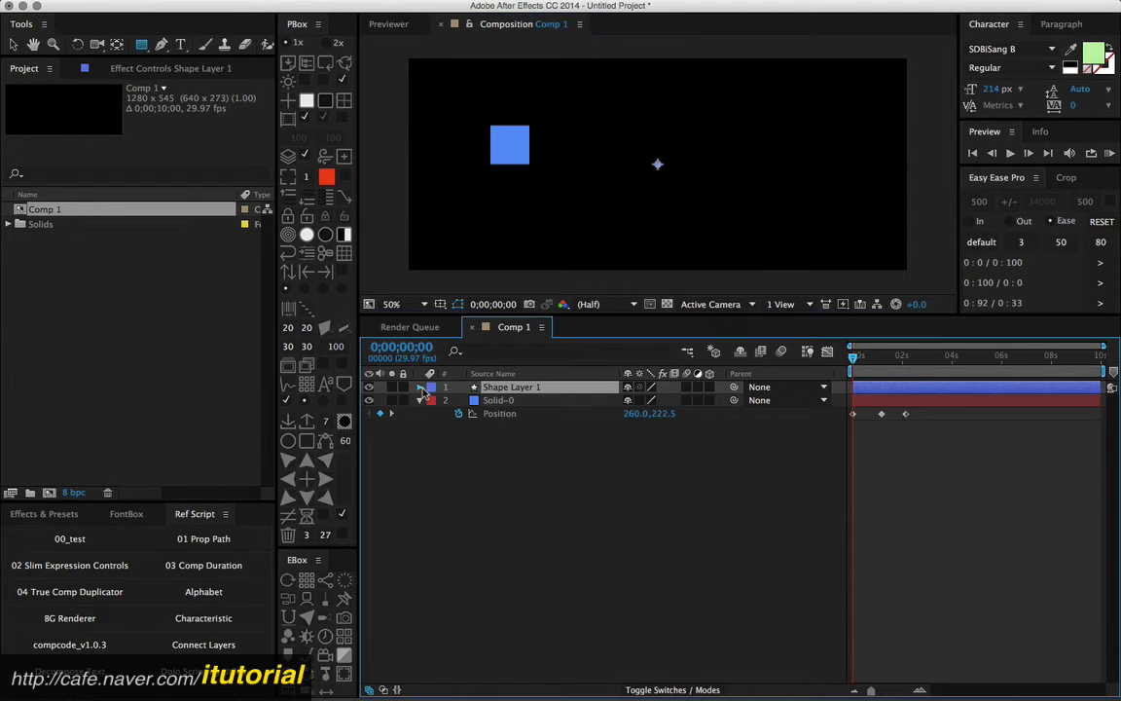
click(421, 387)
click(708, 400)
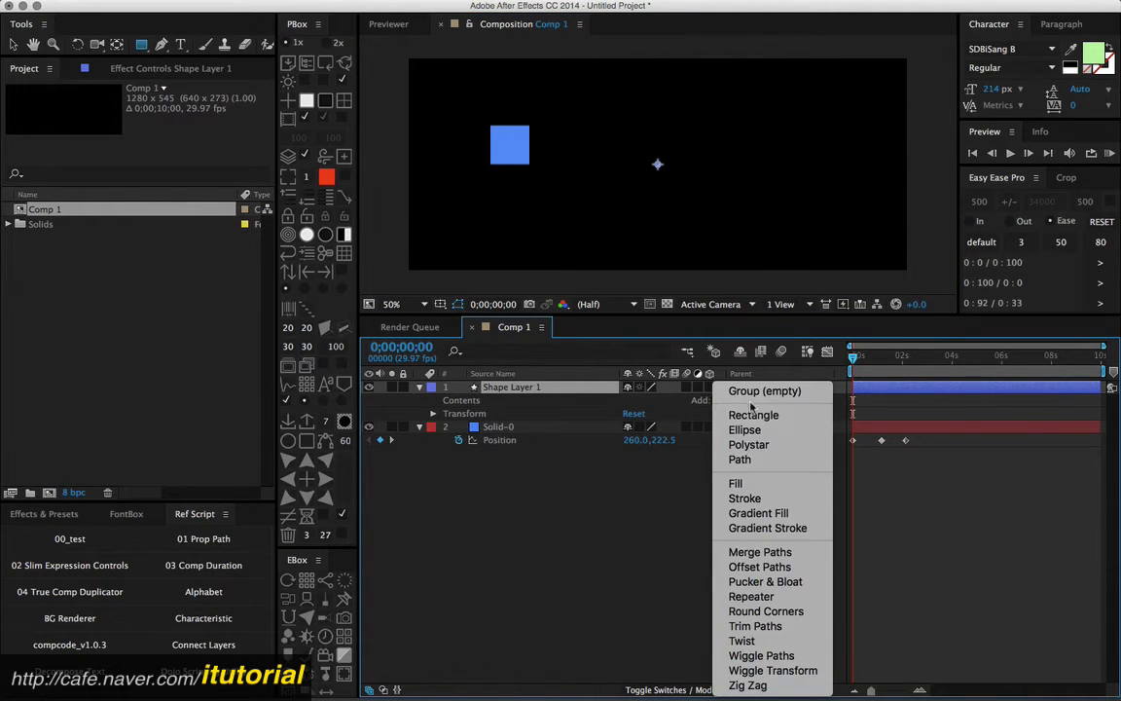
click(739, 459)
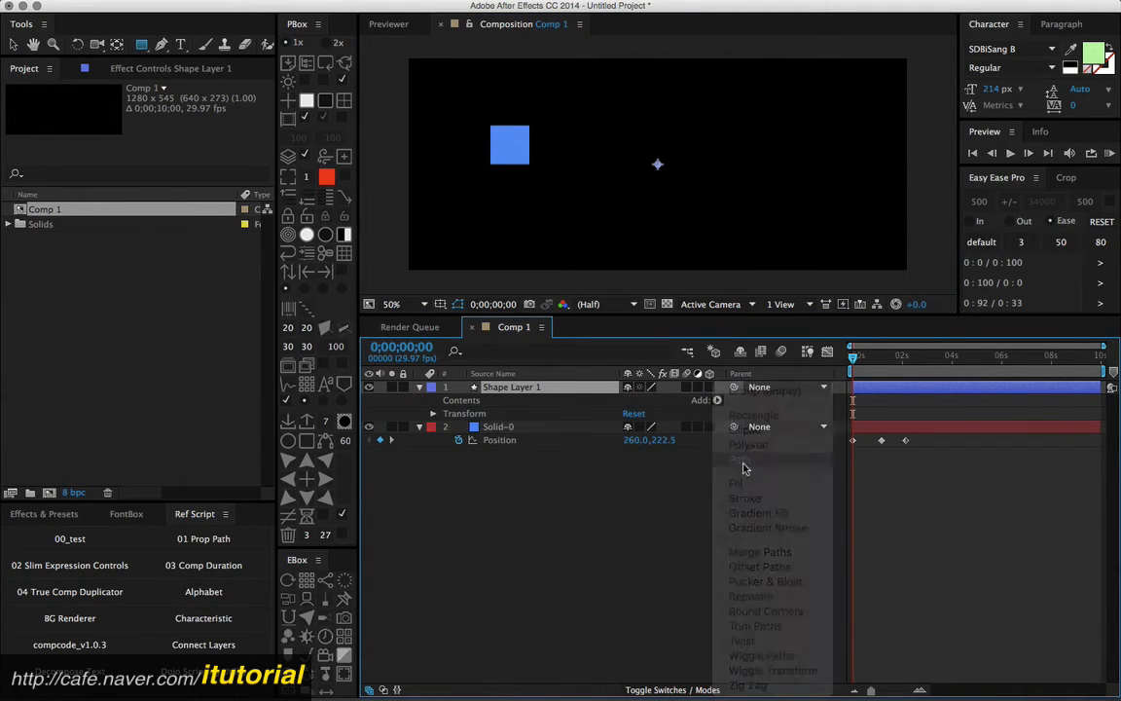
click(718, 400)
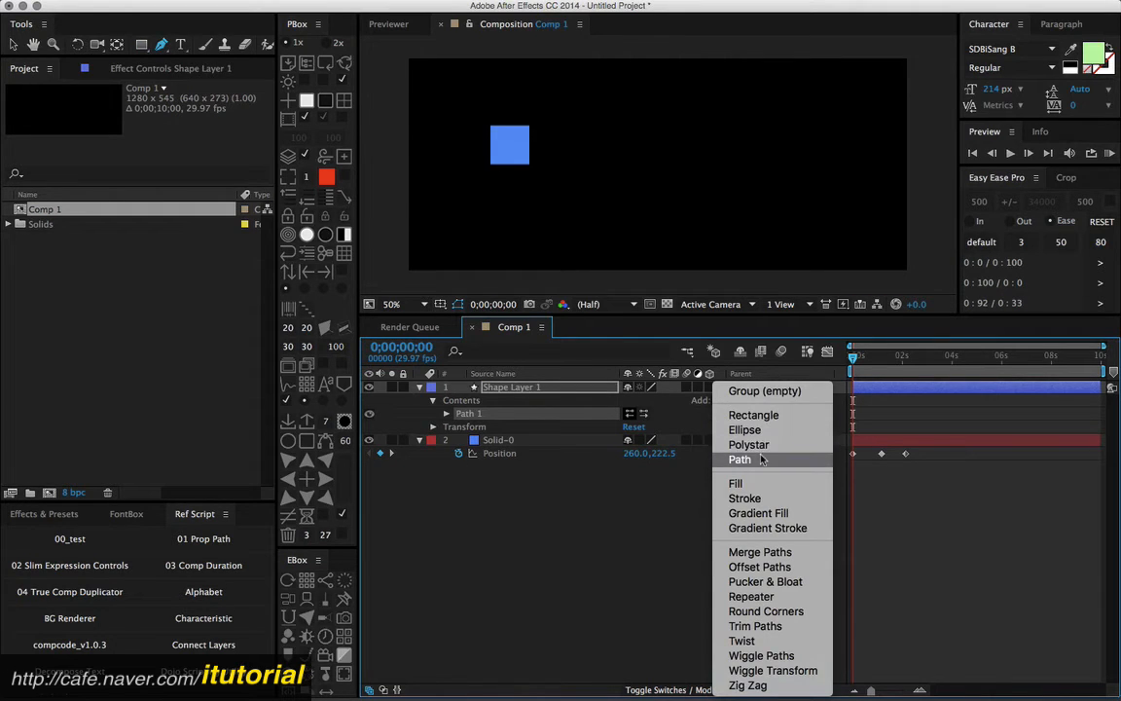
click(744, 497)
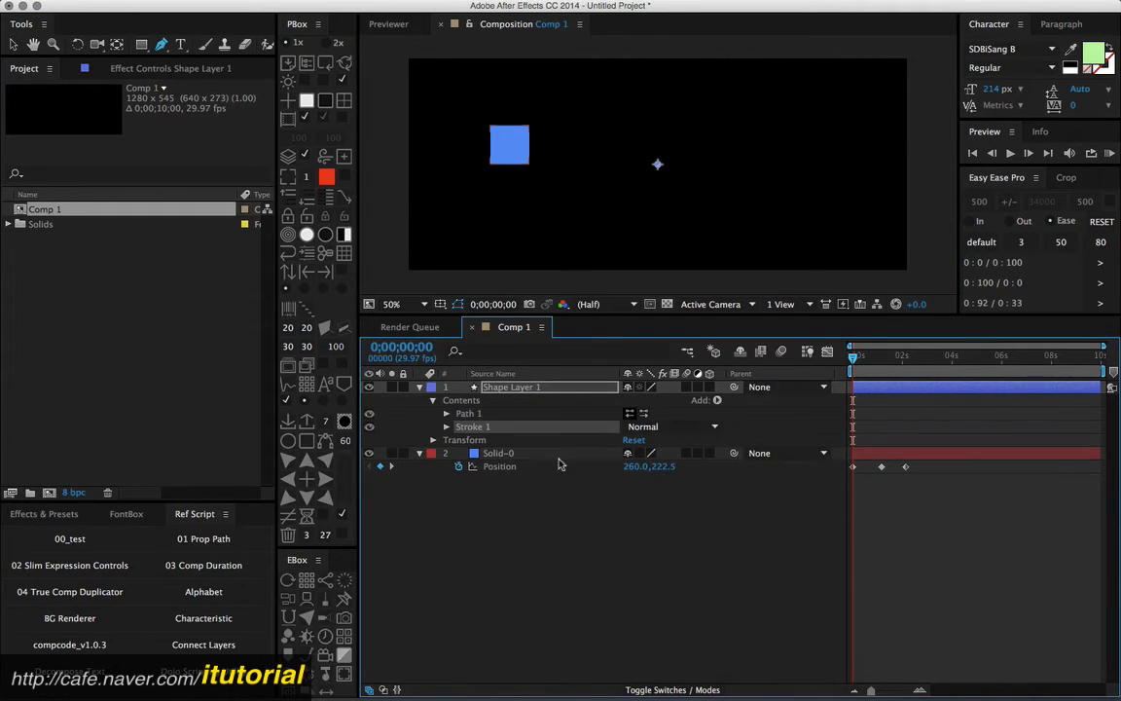
- Expand Path 1 of the shape layer and paste the copied Position keyframes into its Path property
click(448, 414)
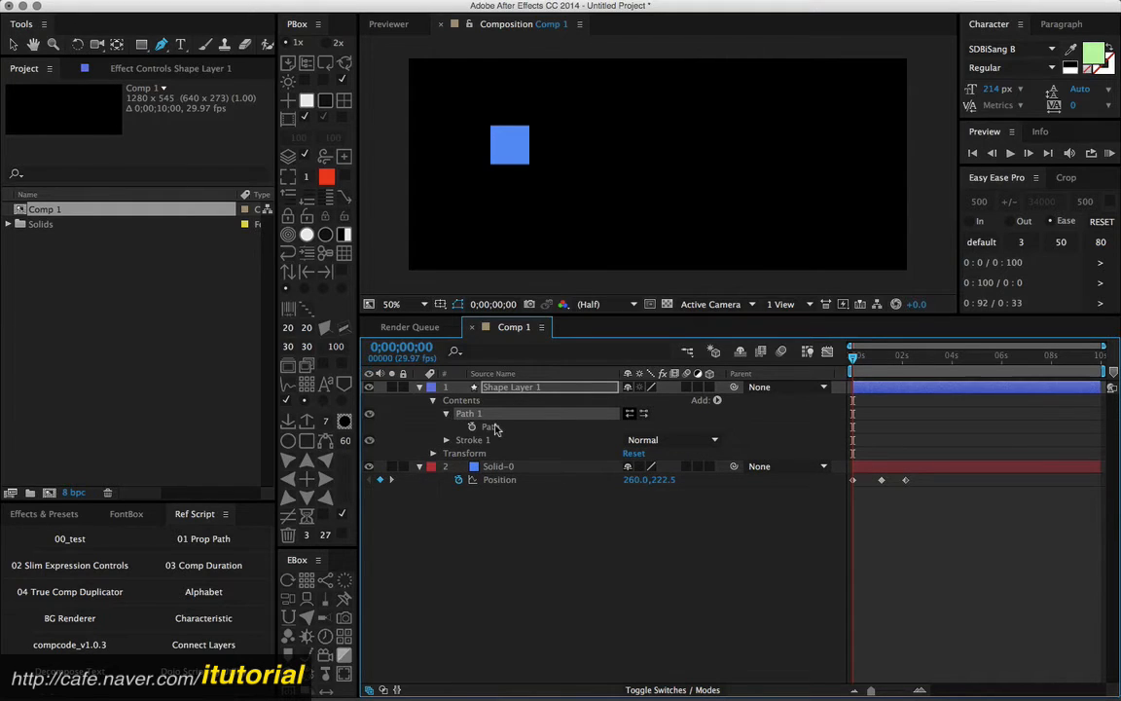
click(493, 427)
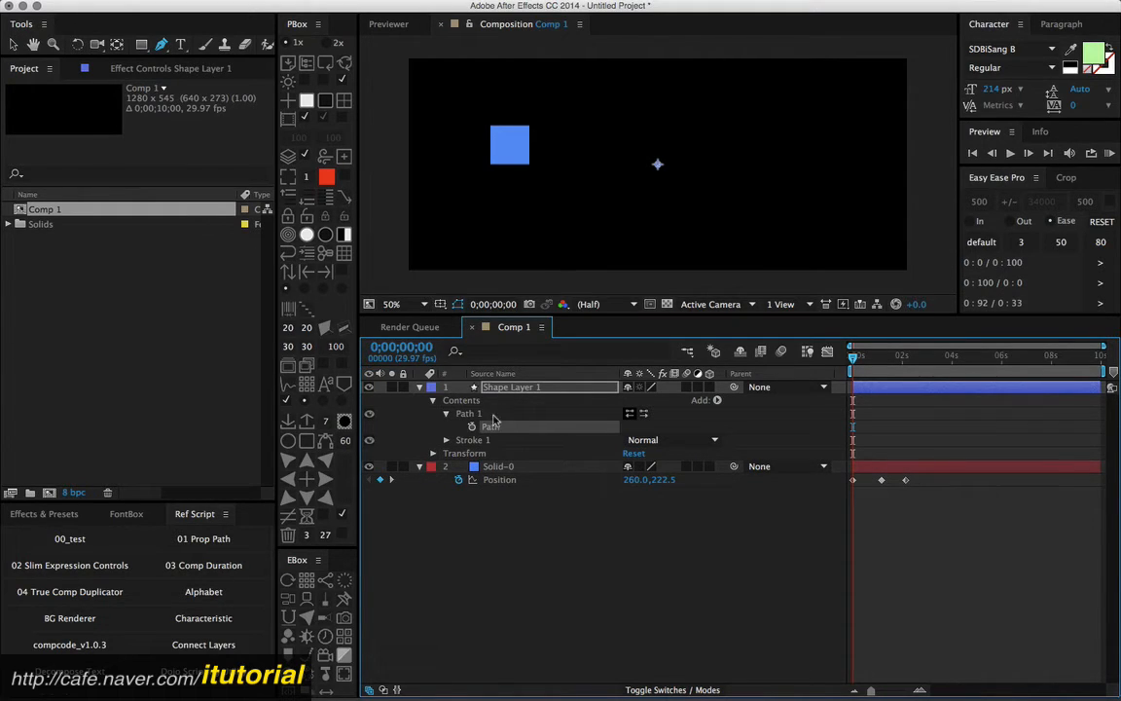
click(472, 415)
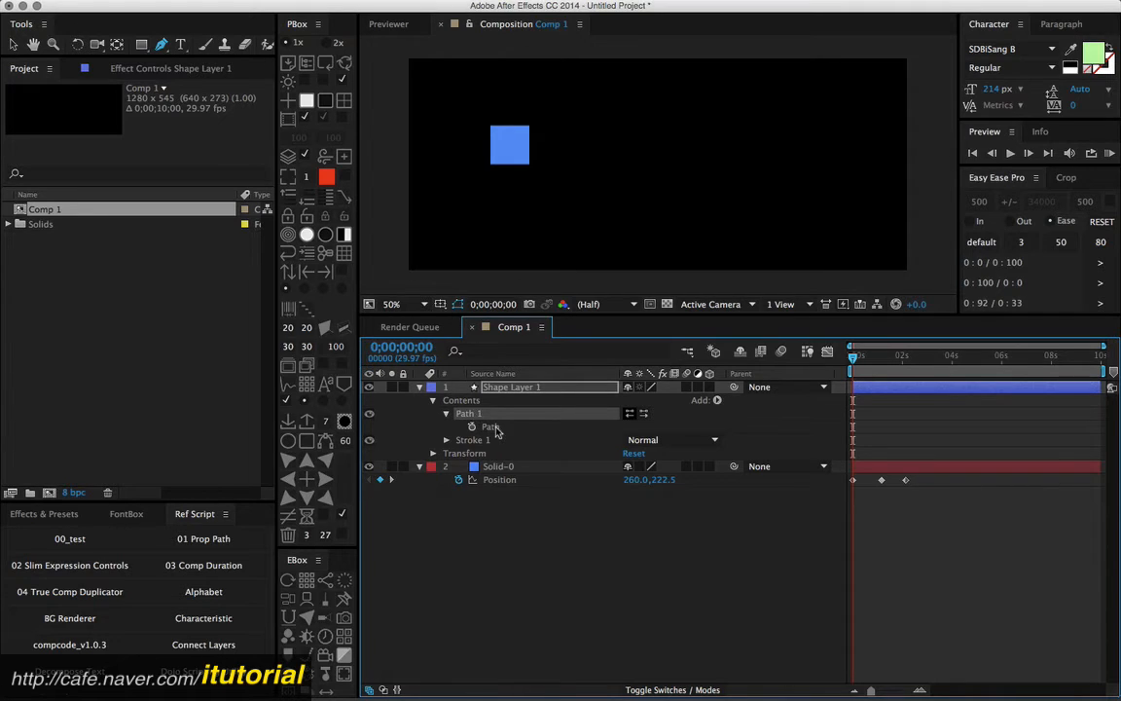
click(488, 427)
key(ctrl+v)
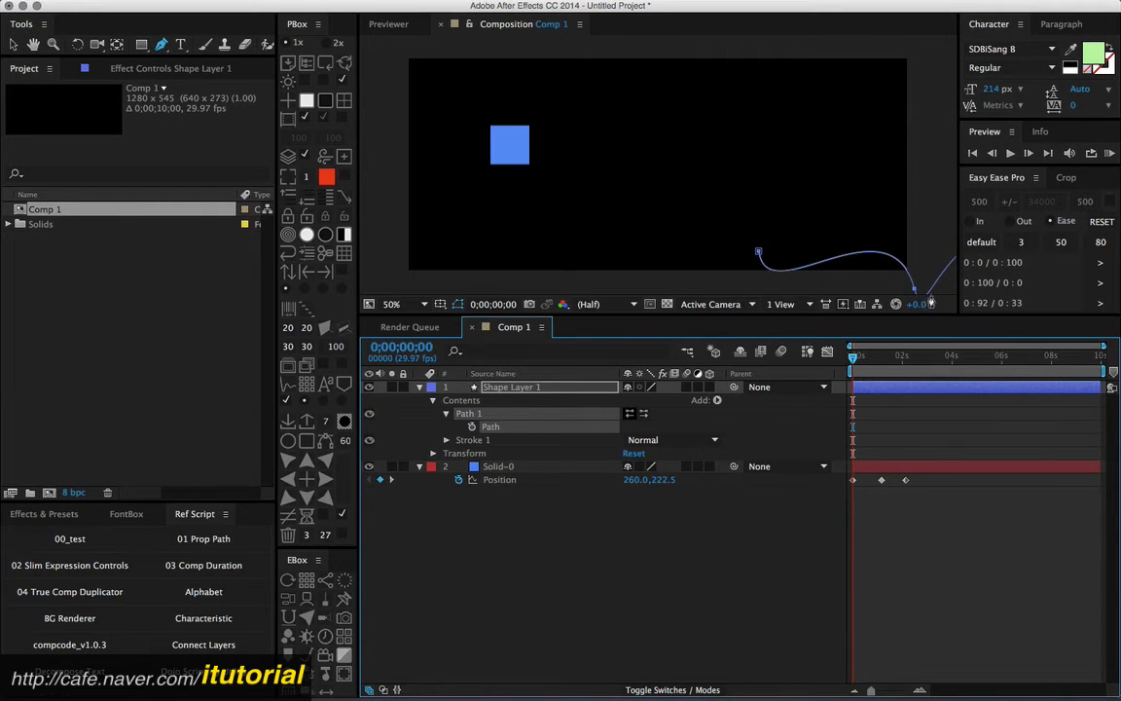
- Copy the shape layer's Position value of 640.0,272.5 into its Anchor Point to align the pasted path with the square's motion path
click(533, 388)
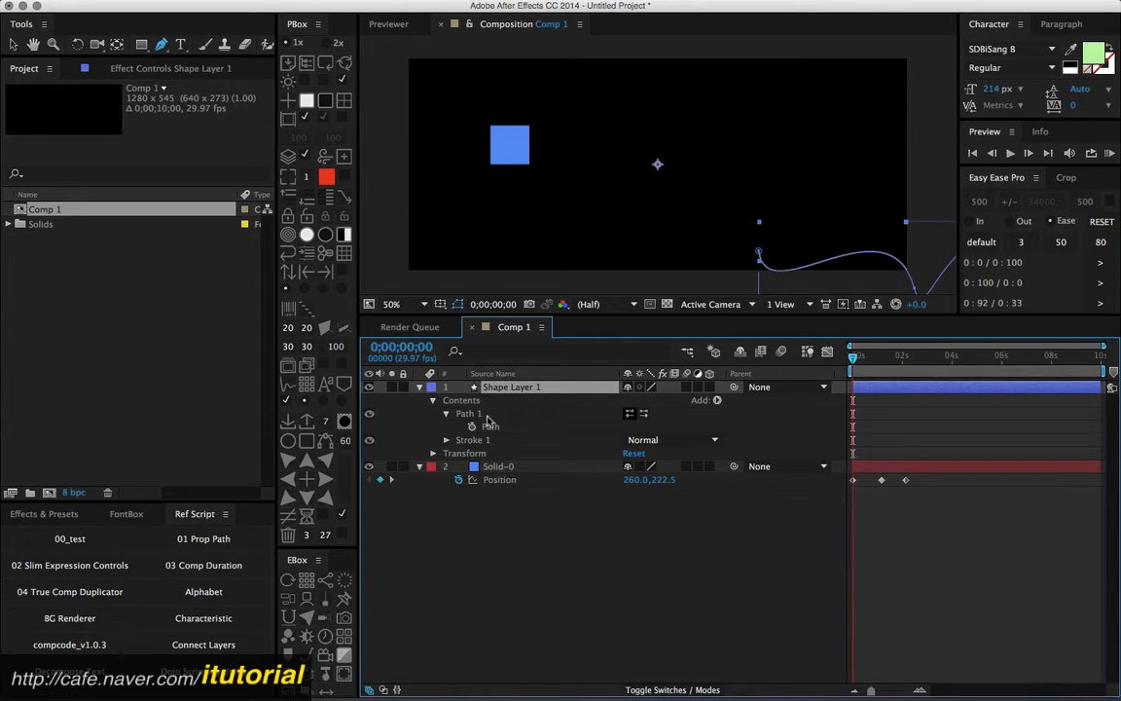
click(433, 453)
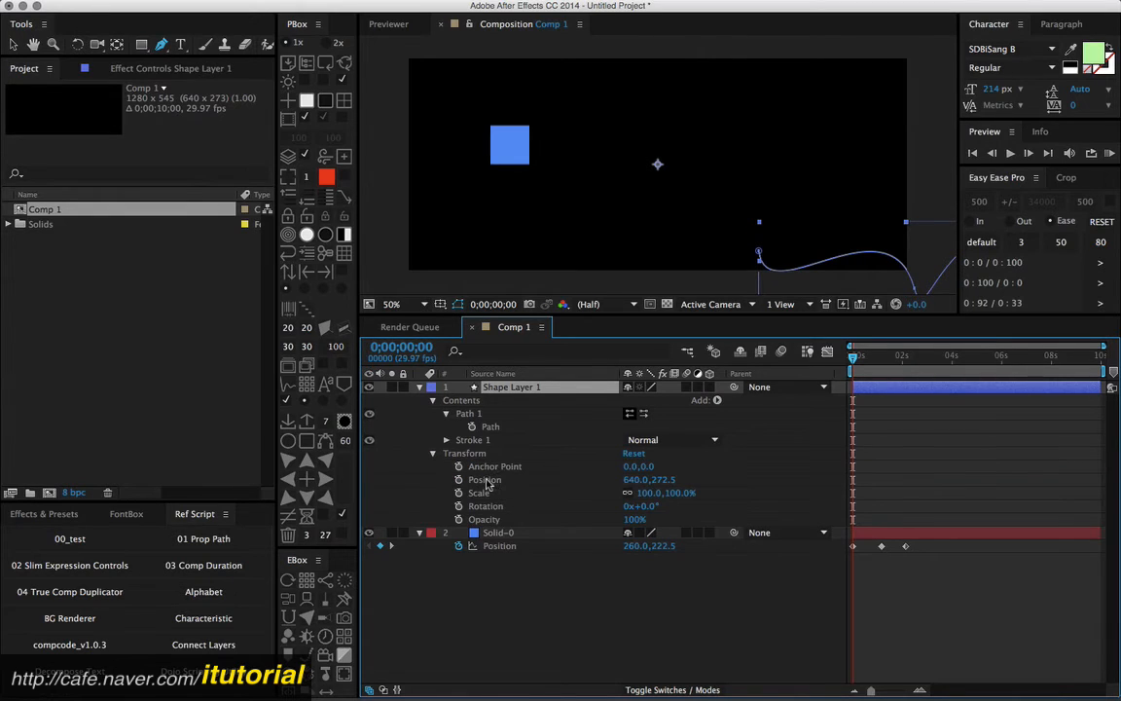
click(487, 481)
click(485, 469)
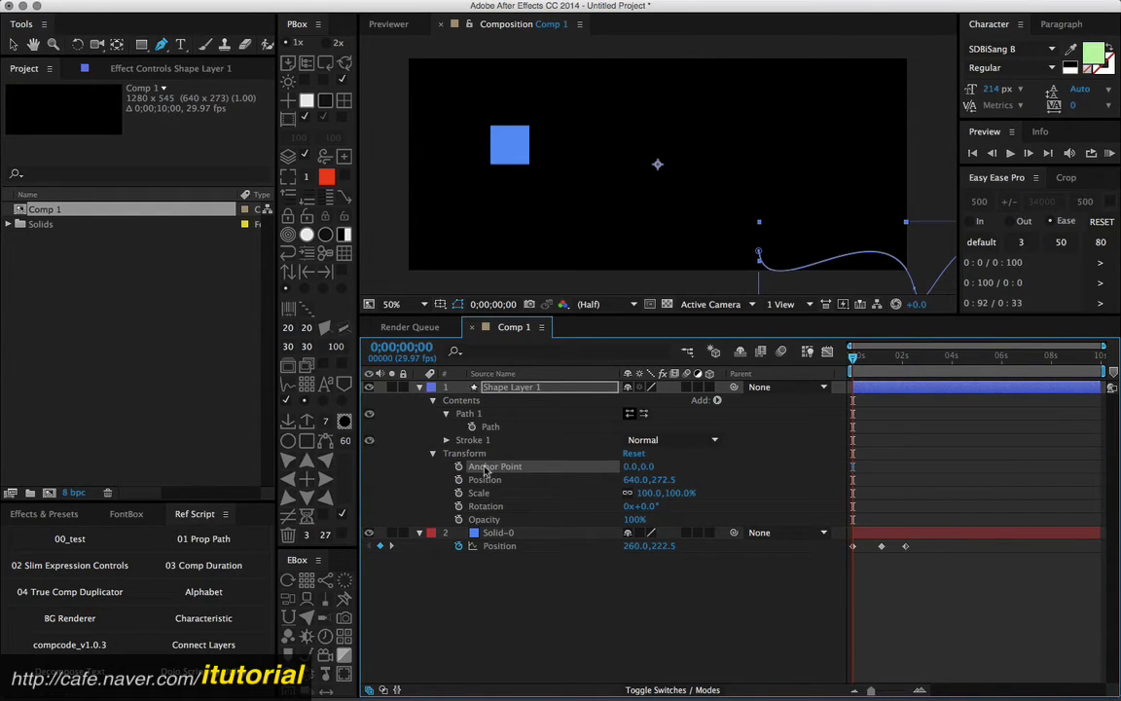
click(490, 482)
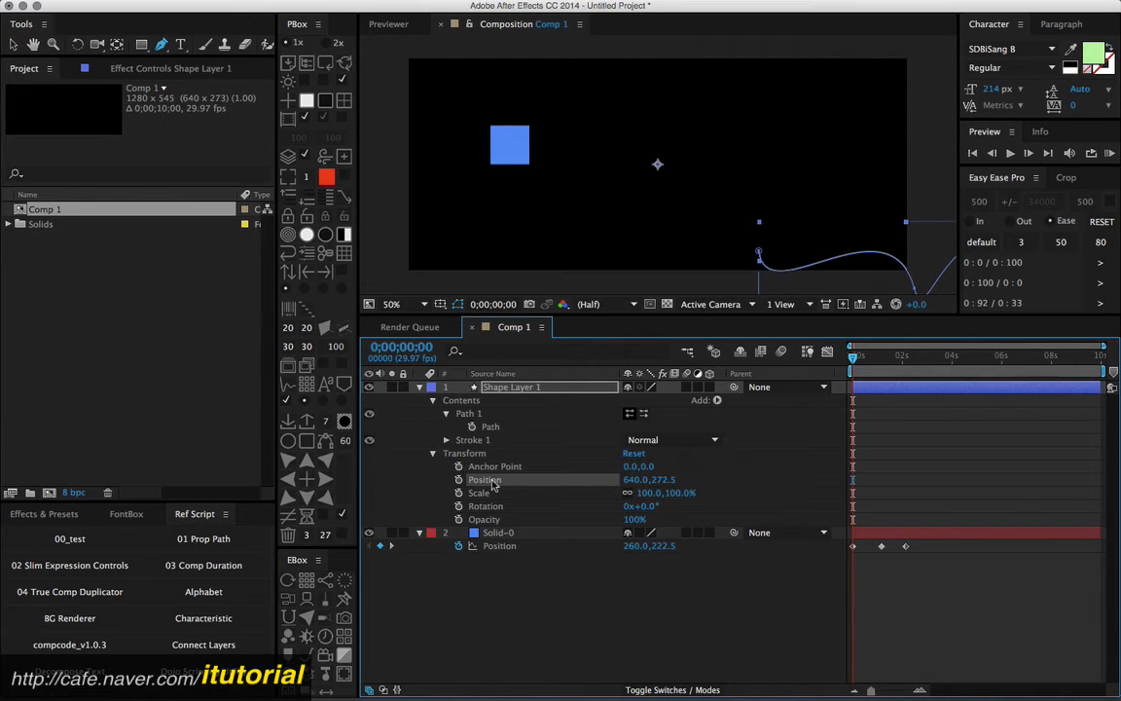
click(482, 471)
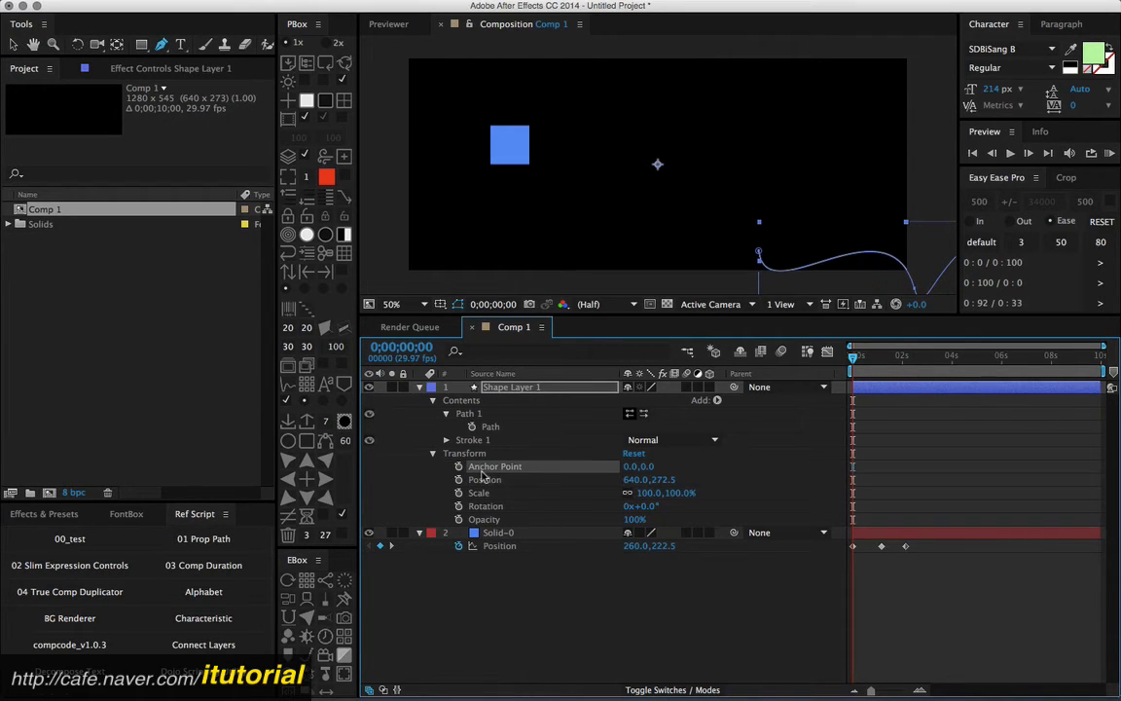
key(ctrl+v)
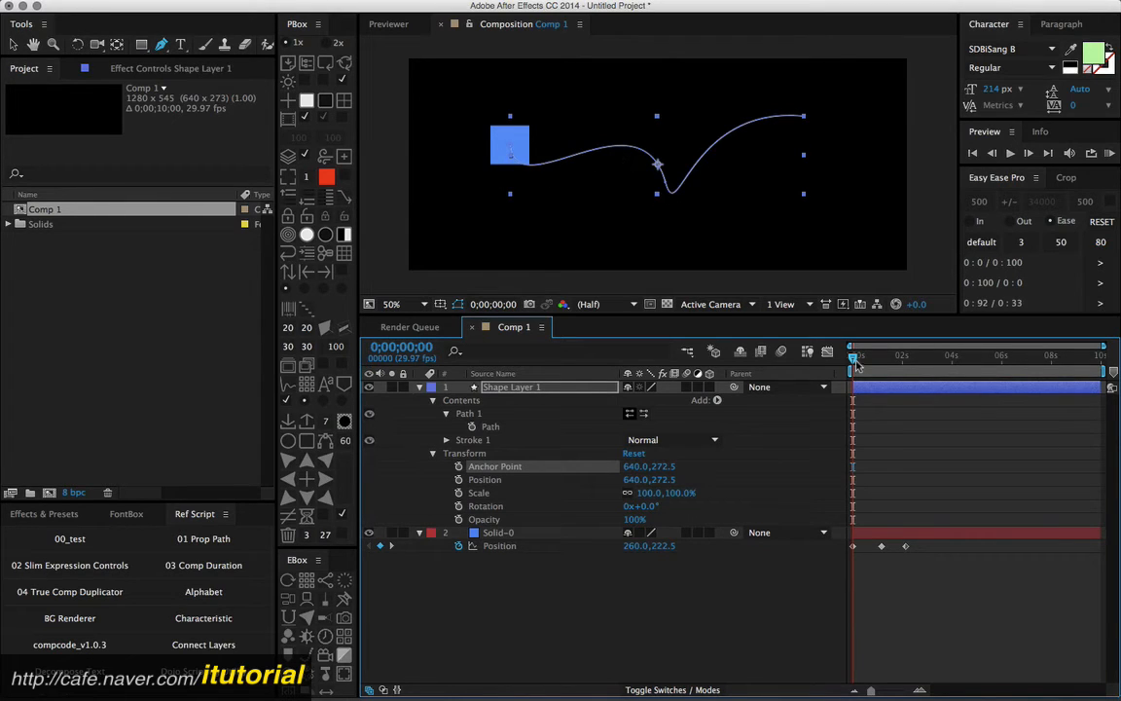
- Check the path's alignment at the start of the animation and slightly rotate the direction handles of its middle vertex
key(Page_Down)
drag(870, 361, 835, 362)
click(539, 428)
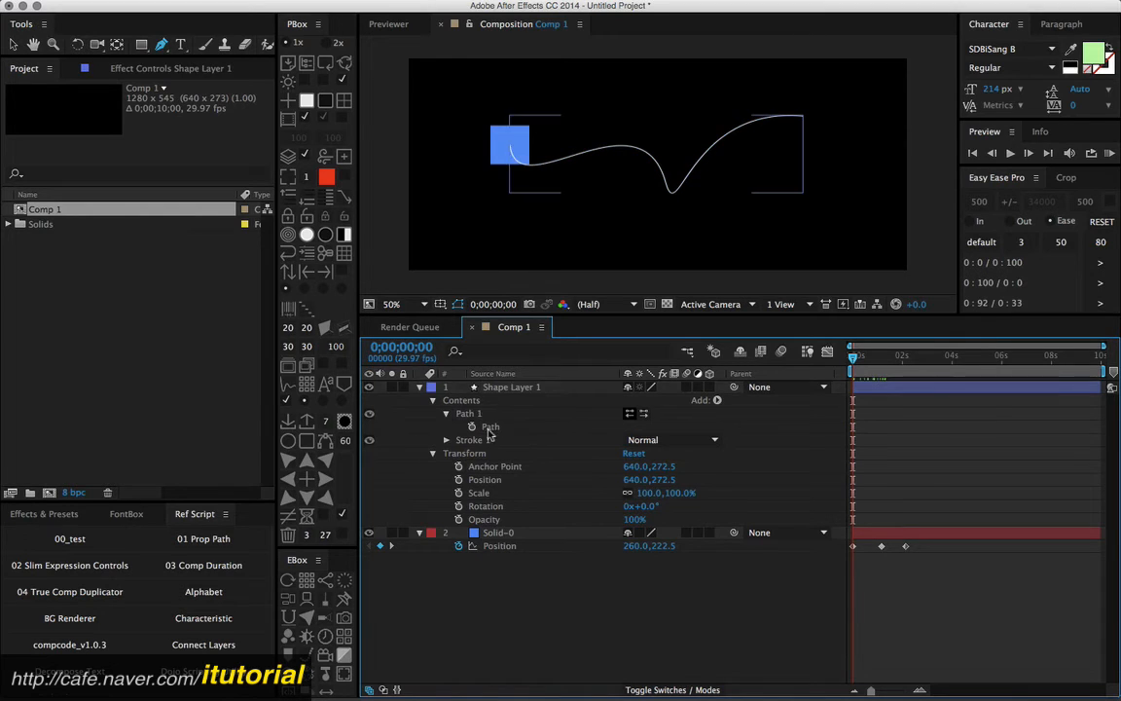
click(14, 44)
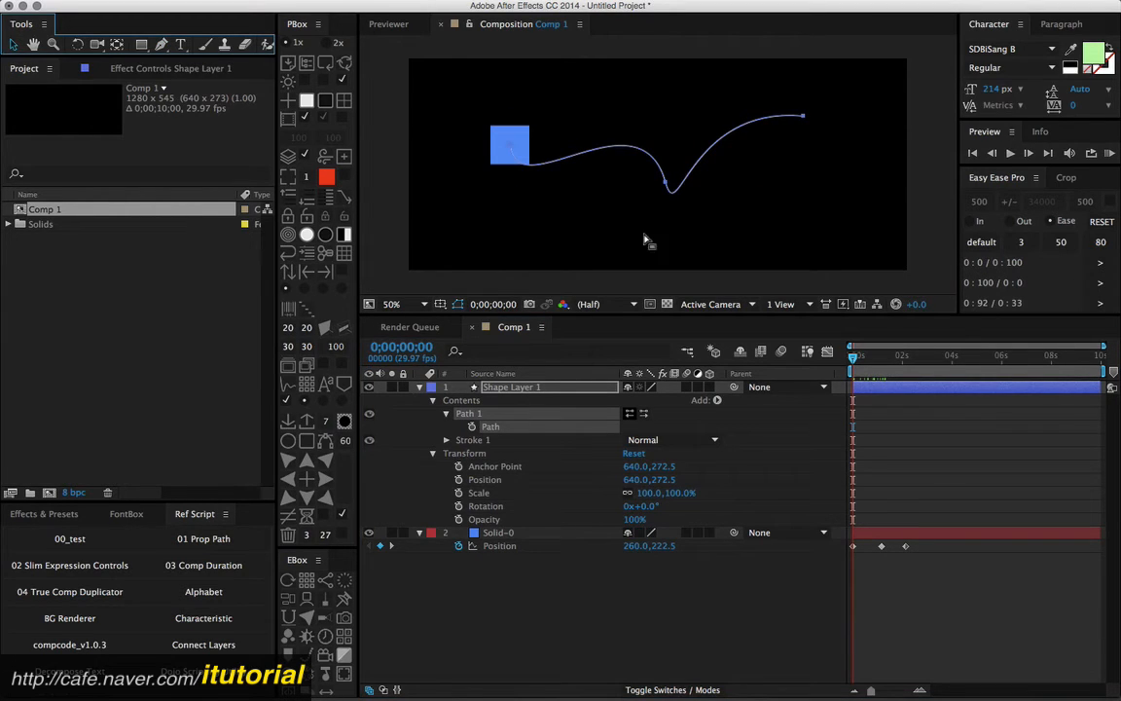
click(667, 189)
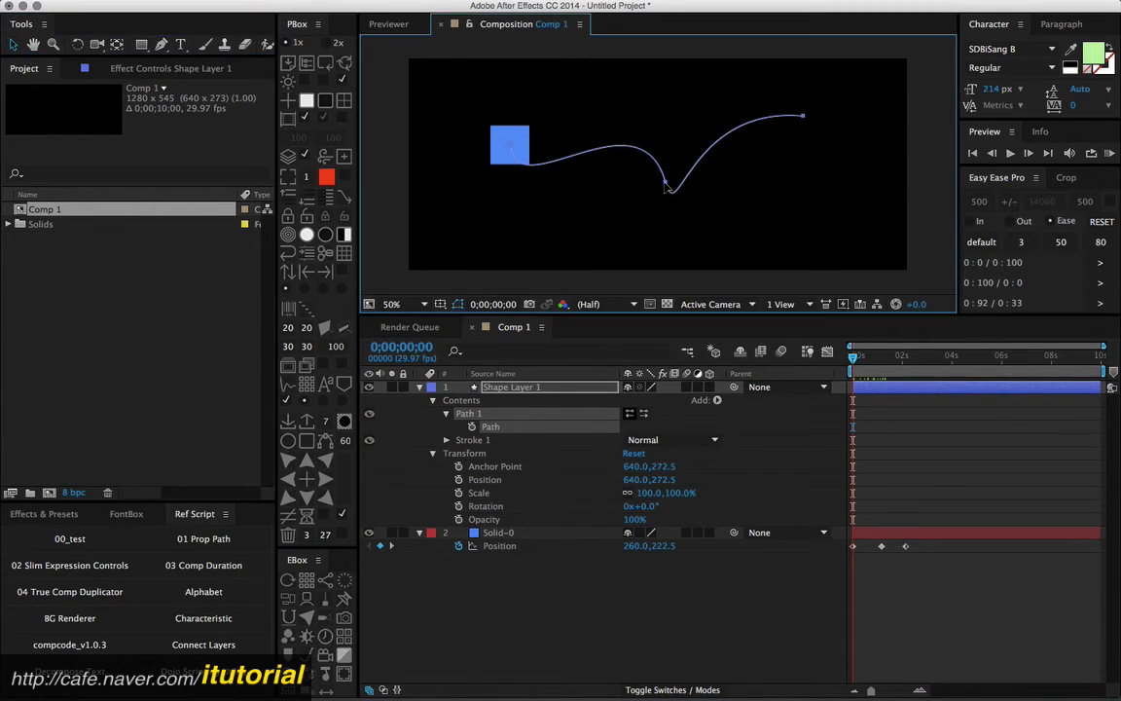
drag(669, 167, 652, 199)
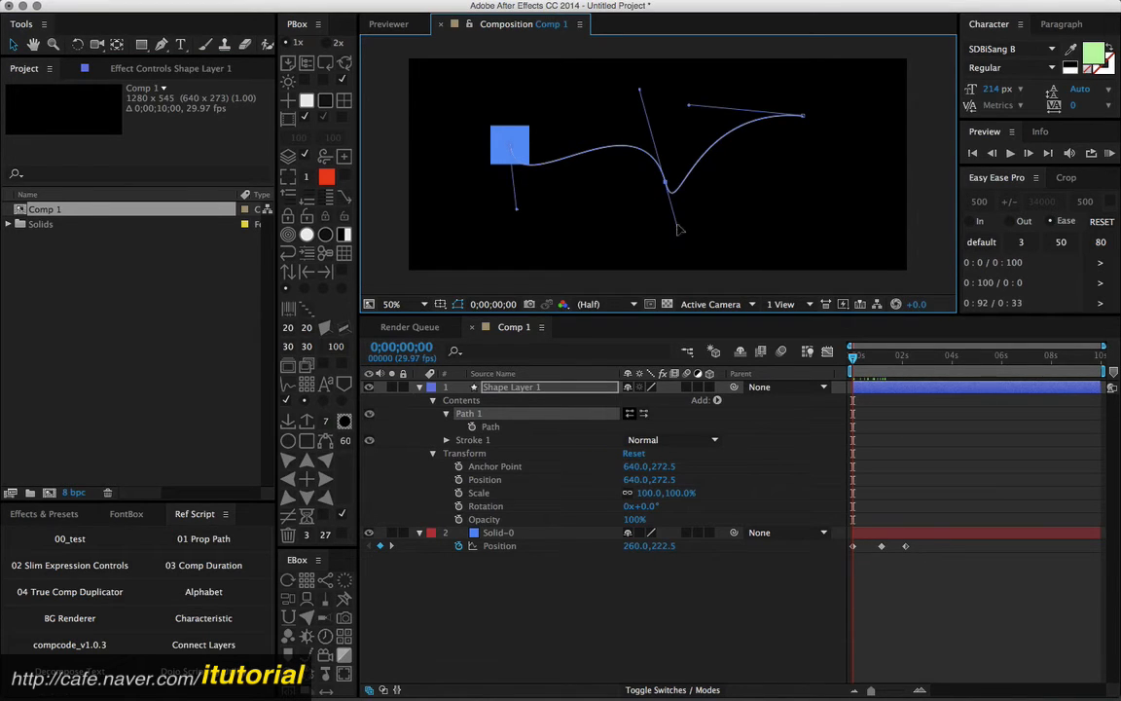
mouse_move(679, 234)
mouse_down()
mouse_move(627, 216)
mouse_move(491, 231)
mouse_move(681, 226)
mouse_up()
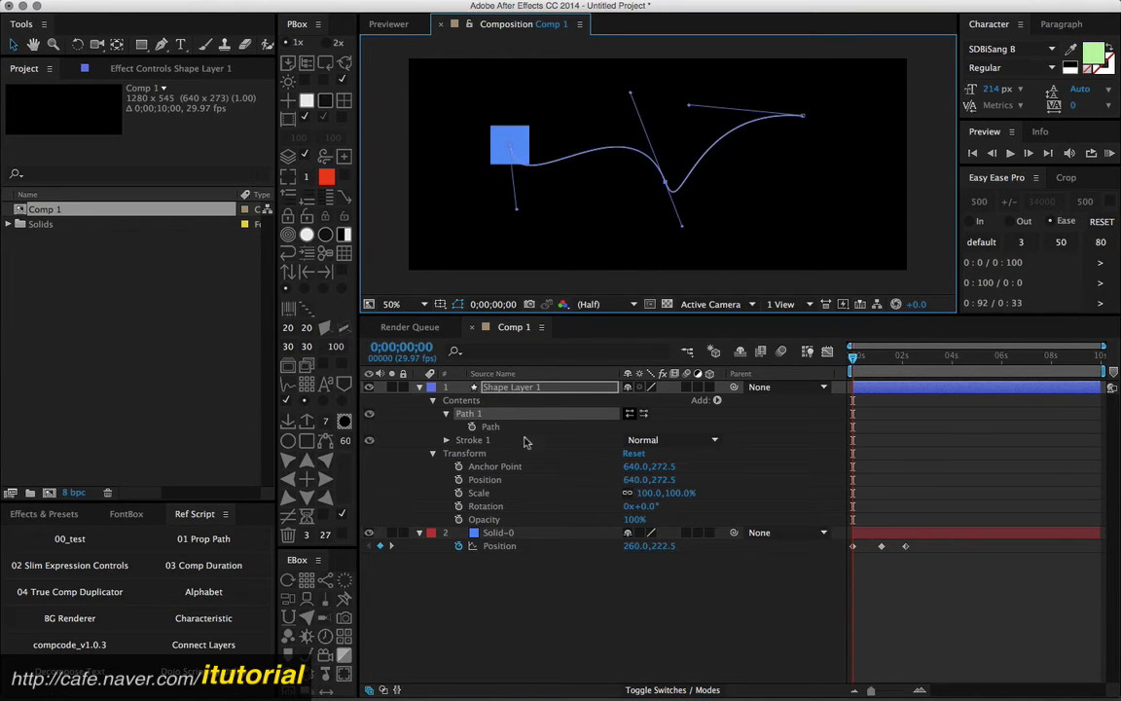
- Add a Wiggle Paths operator to the shape layer's contents between Path 1 and Stroke 1
click(506, 388)
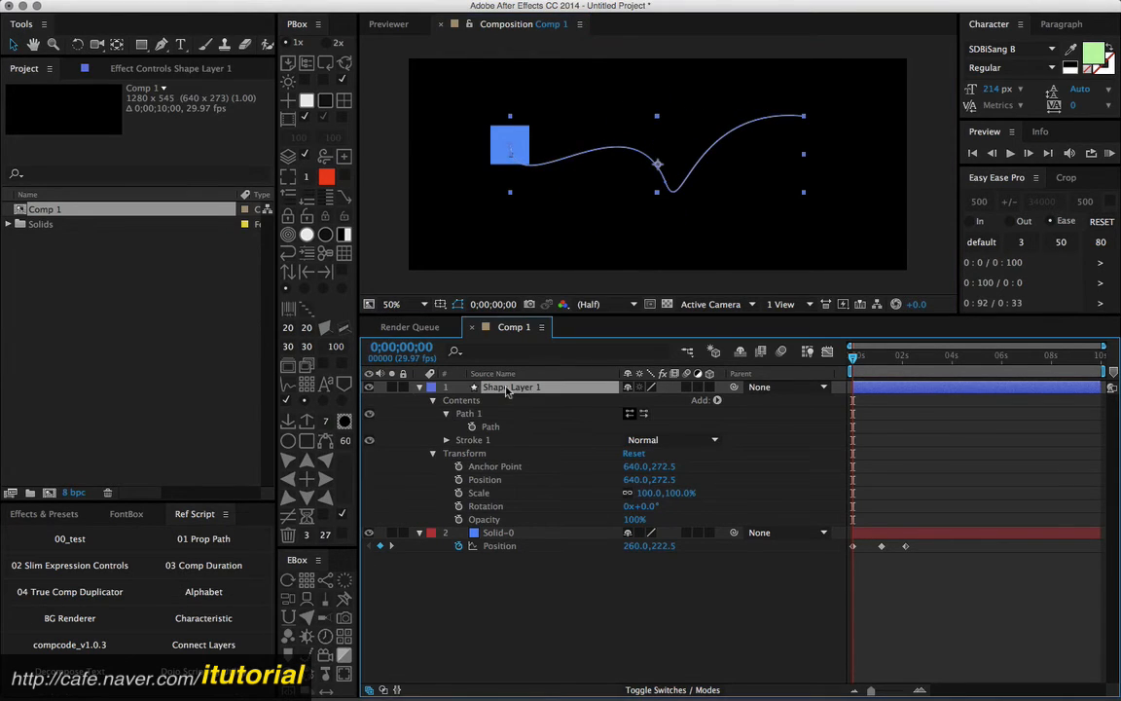
click(473, 441)
click(717, 400)
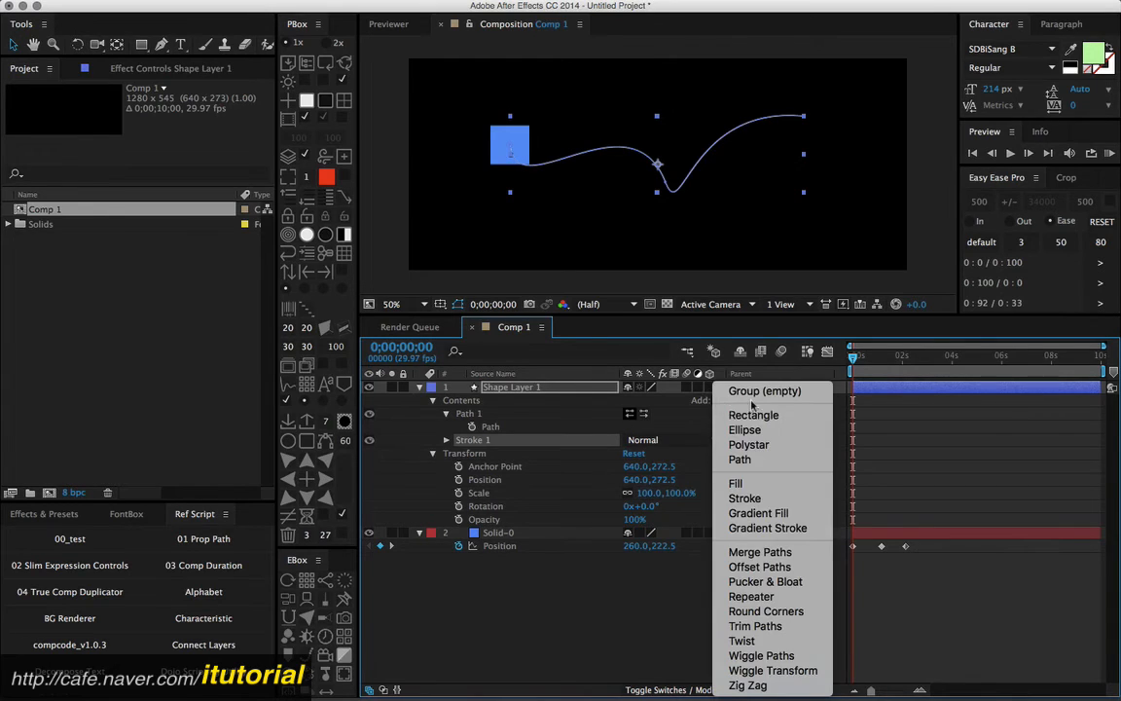
click(765, 656)
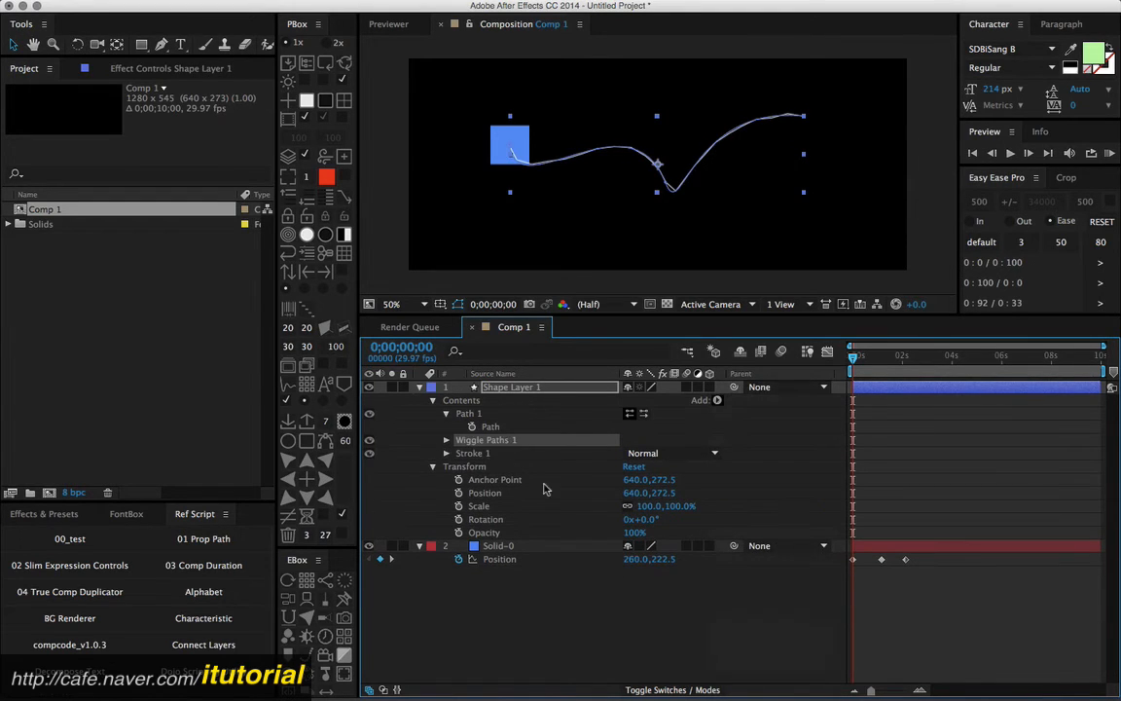
- Expand Wiggle Paths 1, set its Size to 48.0 and change its Points option to Smooth
click(446, 440)
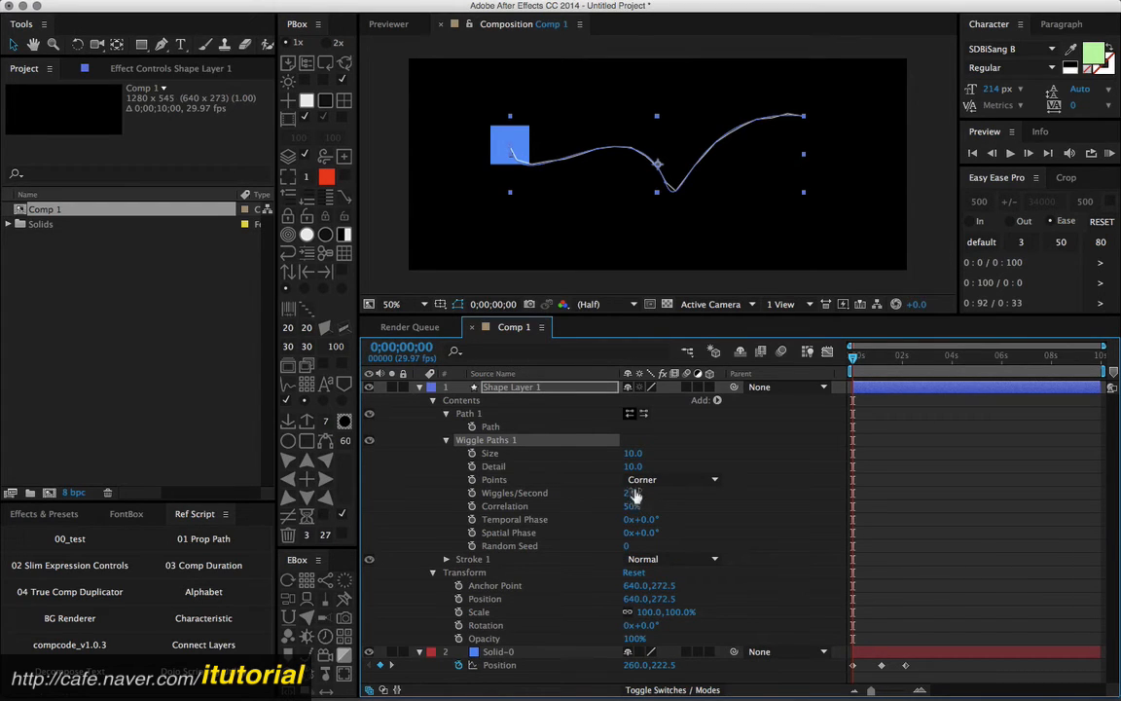
click(641, 481)
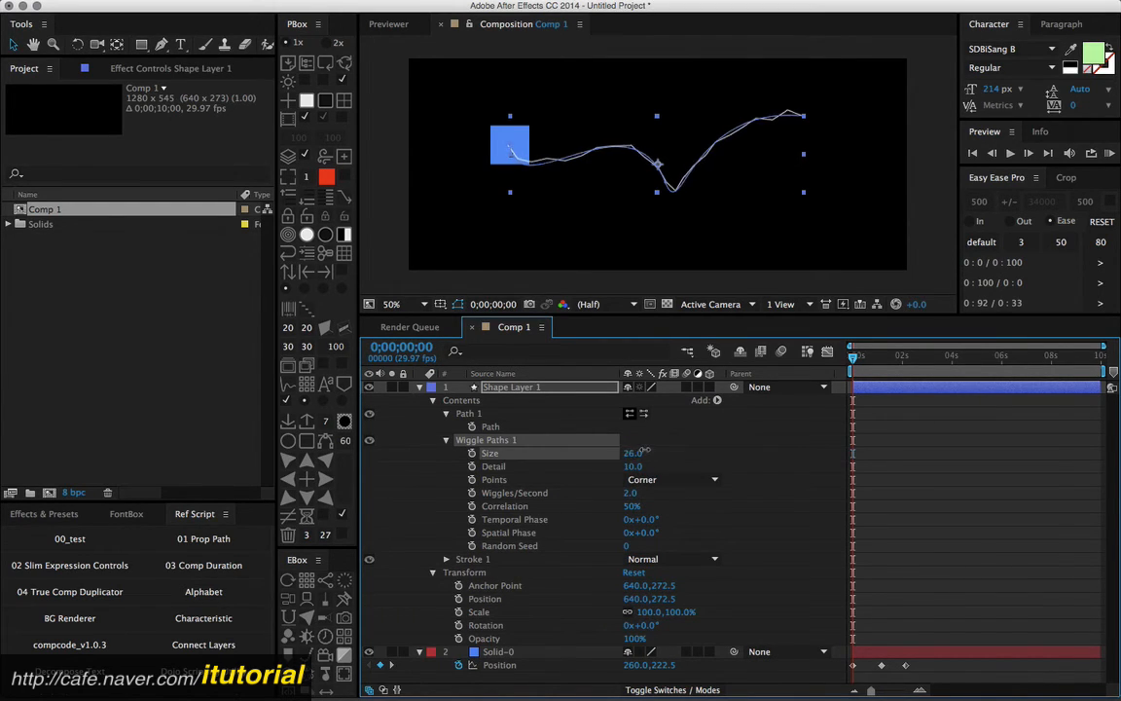
drag(633, 454, 657, 447)
click(681, 479)
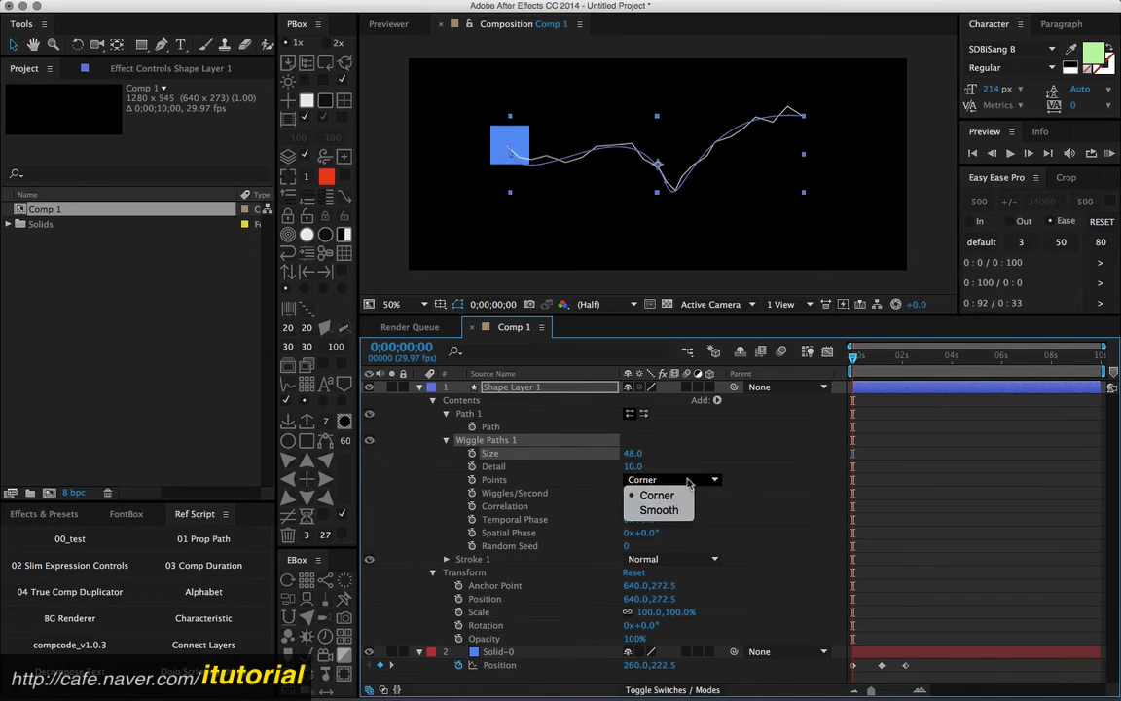
click(668, 509)
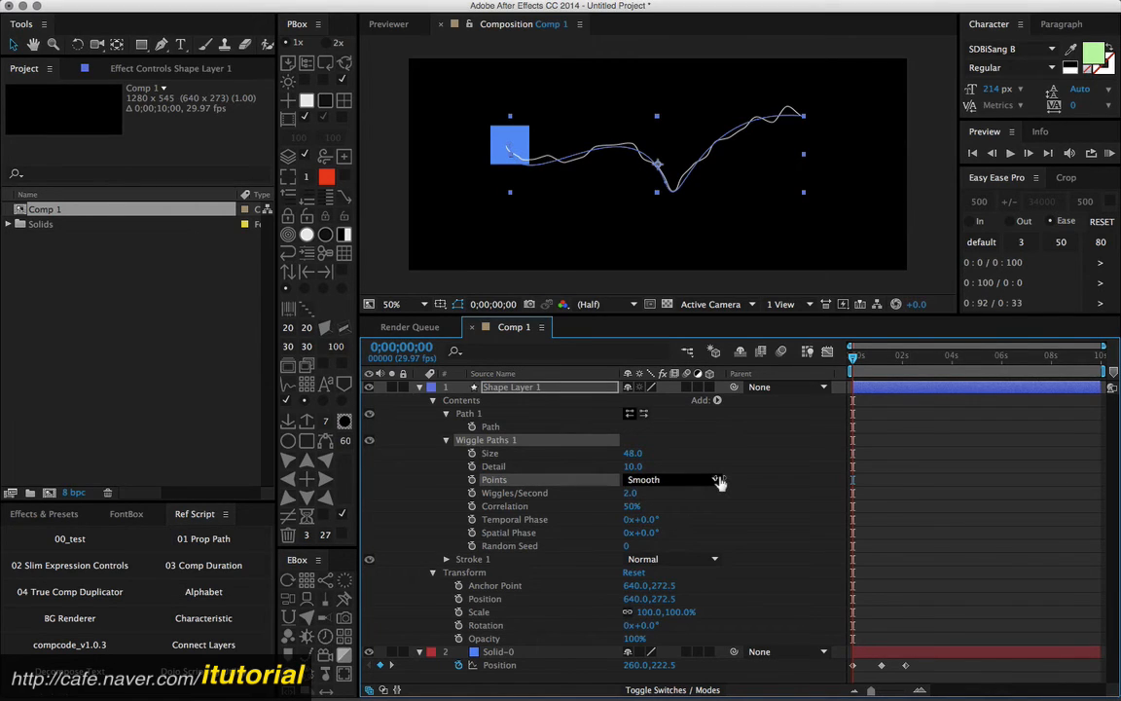
click(740, 479)
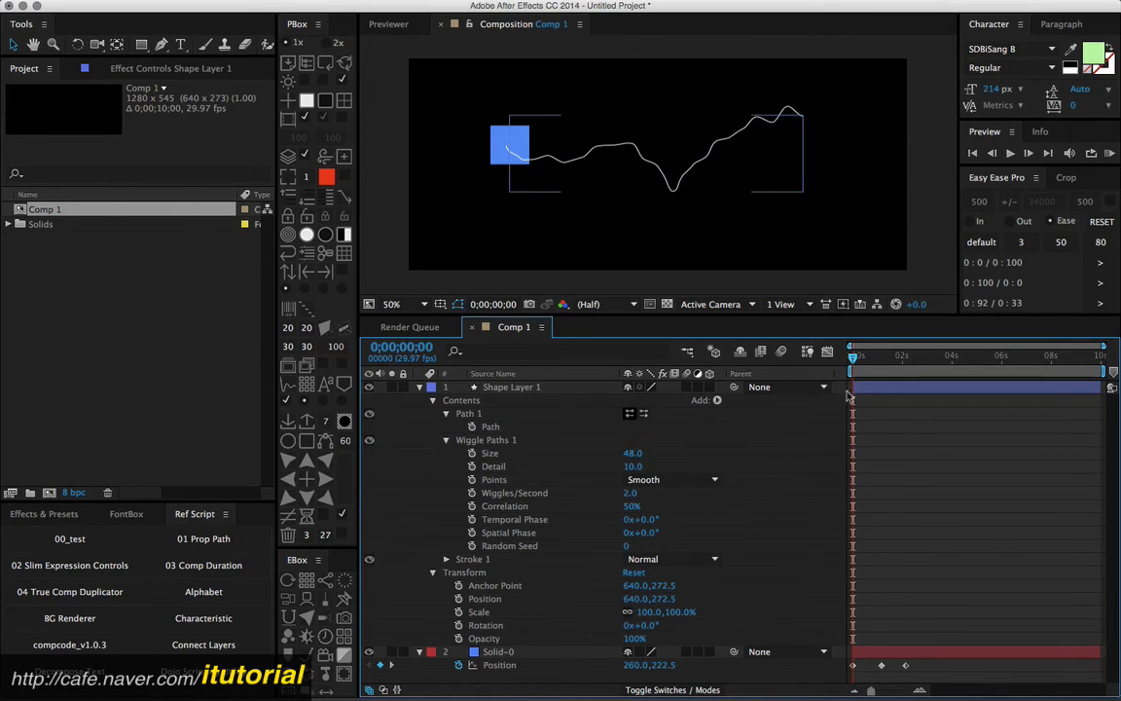
- Play the composition from the first frame to preview the wiggling stroke along the square's motion path
click(533, 390)
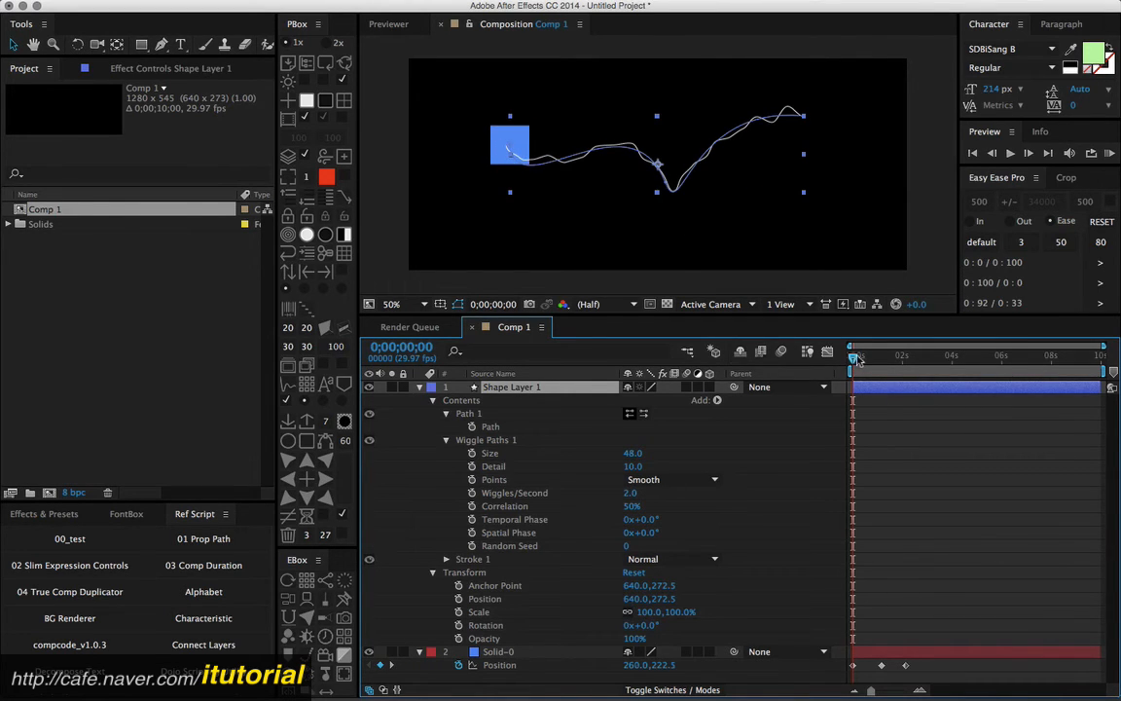
drag(855, 358, 822, 352)
key(space)
key(space)
- Collapse the shape layer's properties and delete the layer, keeping only the blue square in the composition
click(420, 387)
click(525, 448)
click(513, 390)
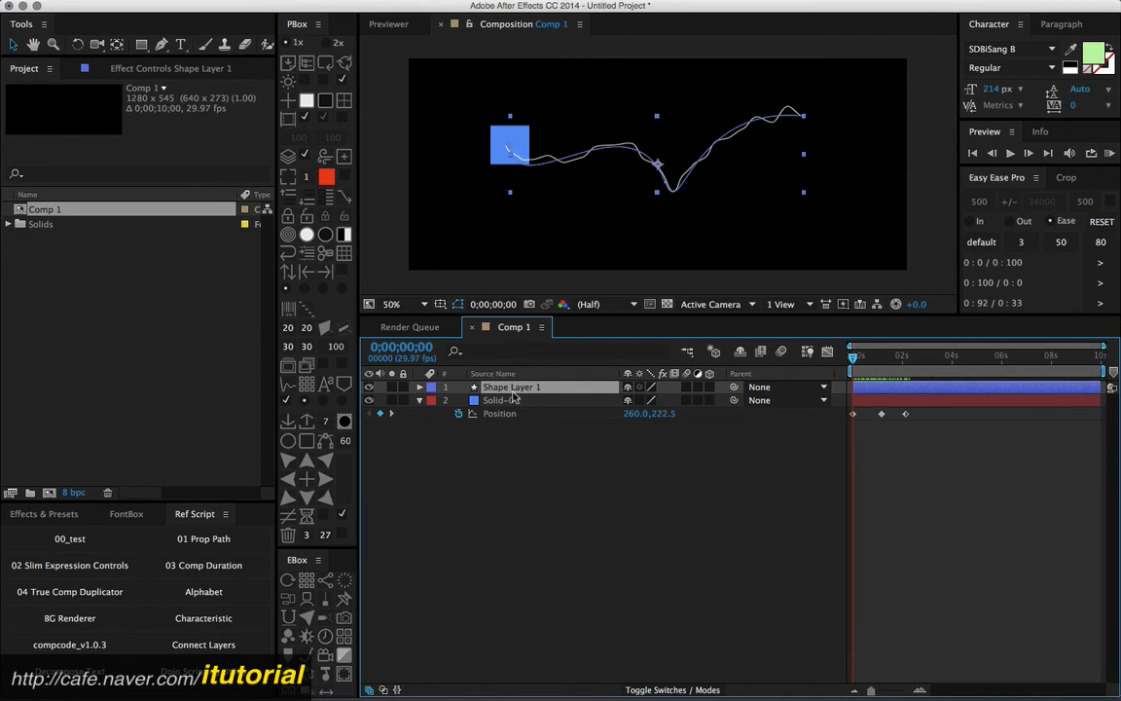
click(508, 430)
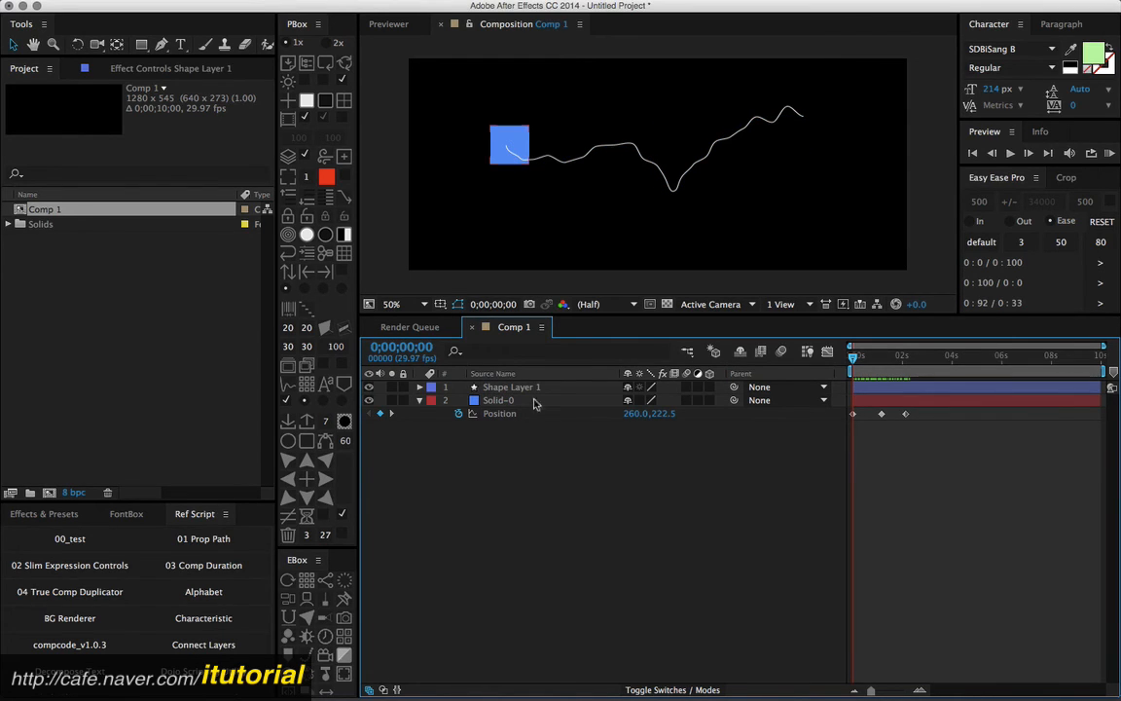
click(519, 388)
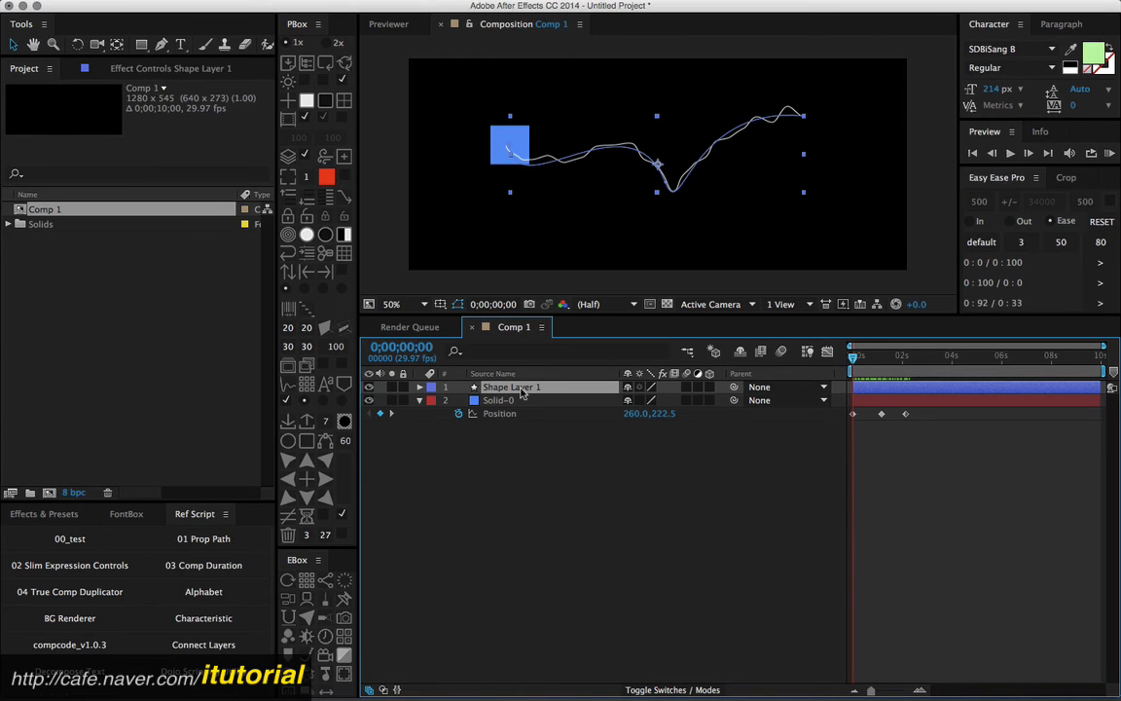
key(F2)
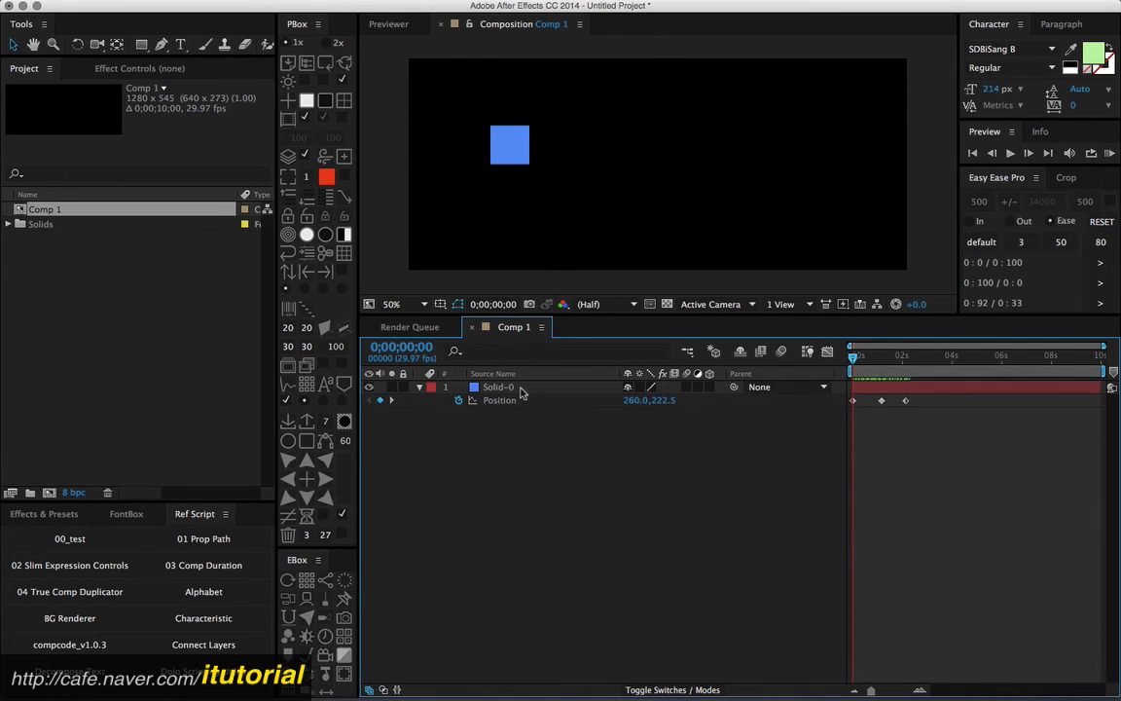
- Switch to the 질문.rtf text document to reread the question, and place the cursor on the line below its last sentence
key(super+Tab)
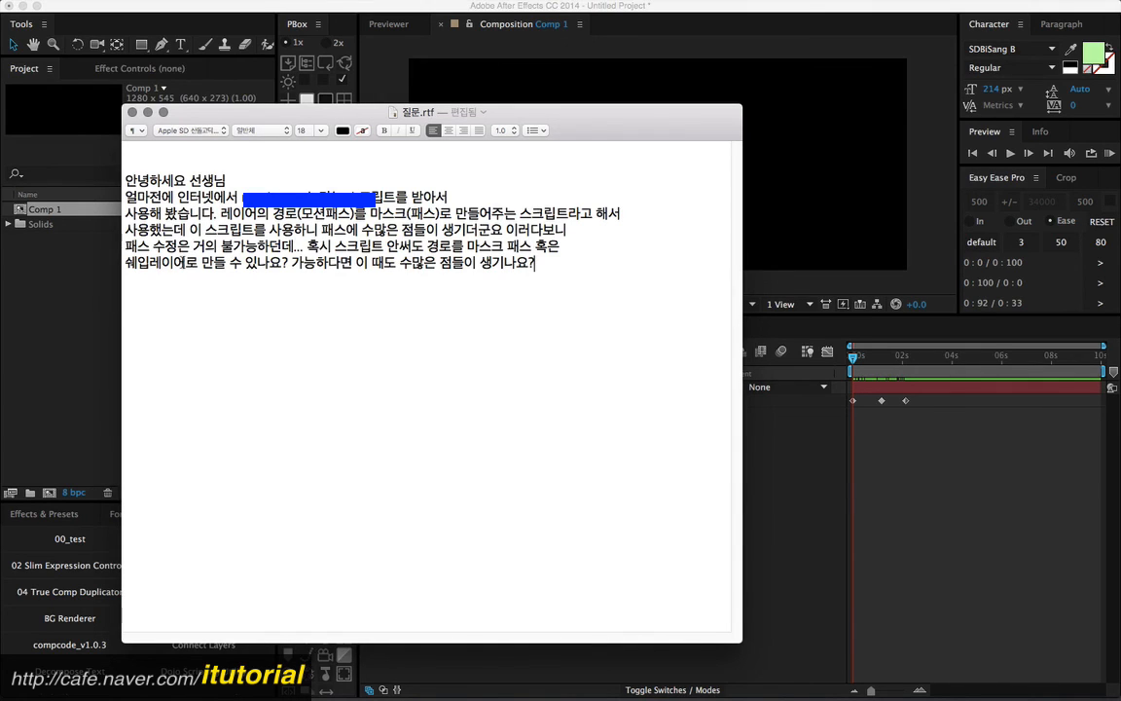
drag(185, 261, 136, 261)
click(209, 276)
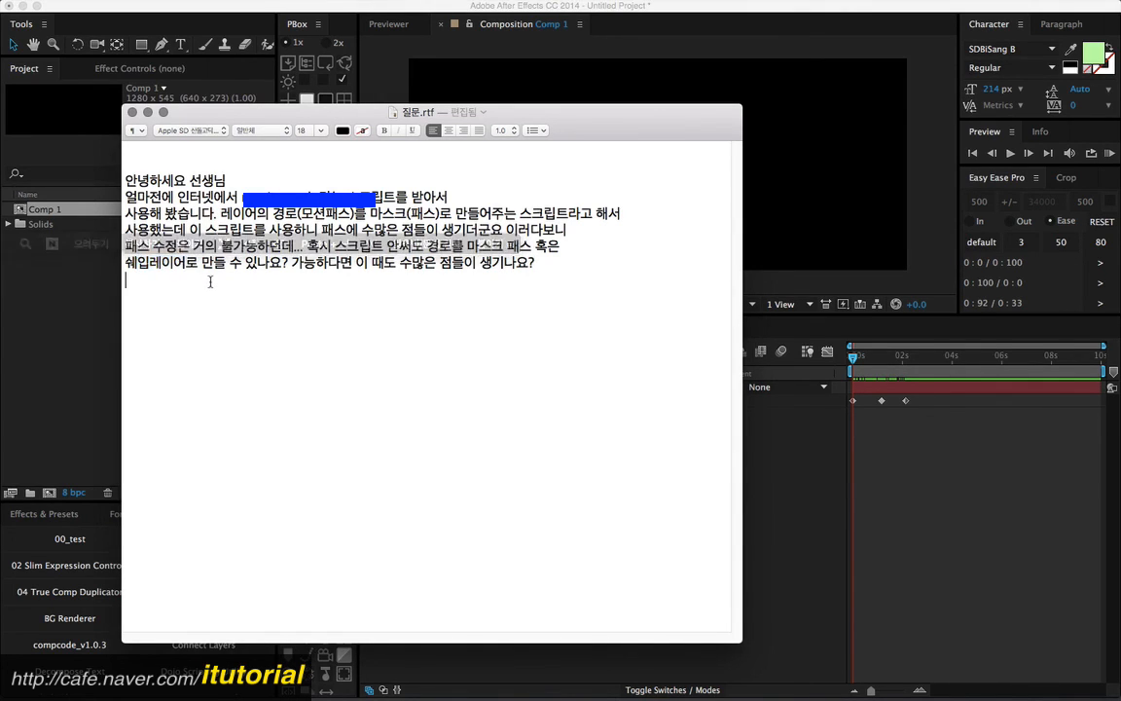